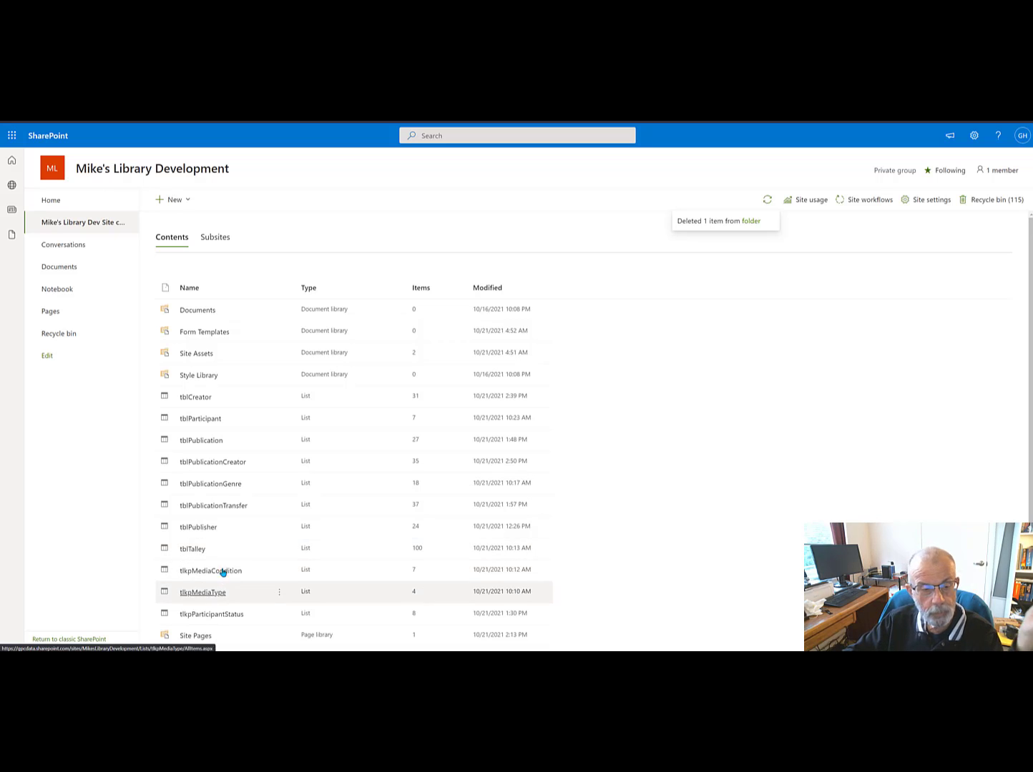
Step: Create a new list named tblTest with the site navigation option turned off
{"action": "left_click", "coordinate": [175, 204]}
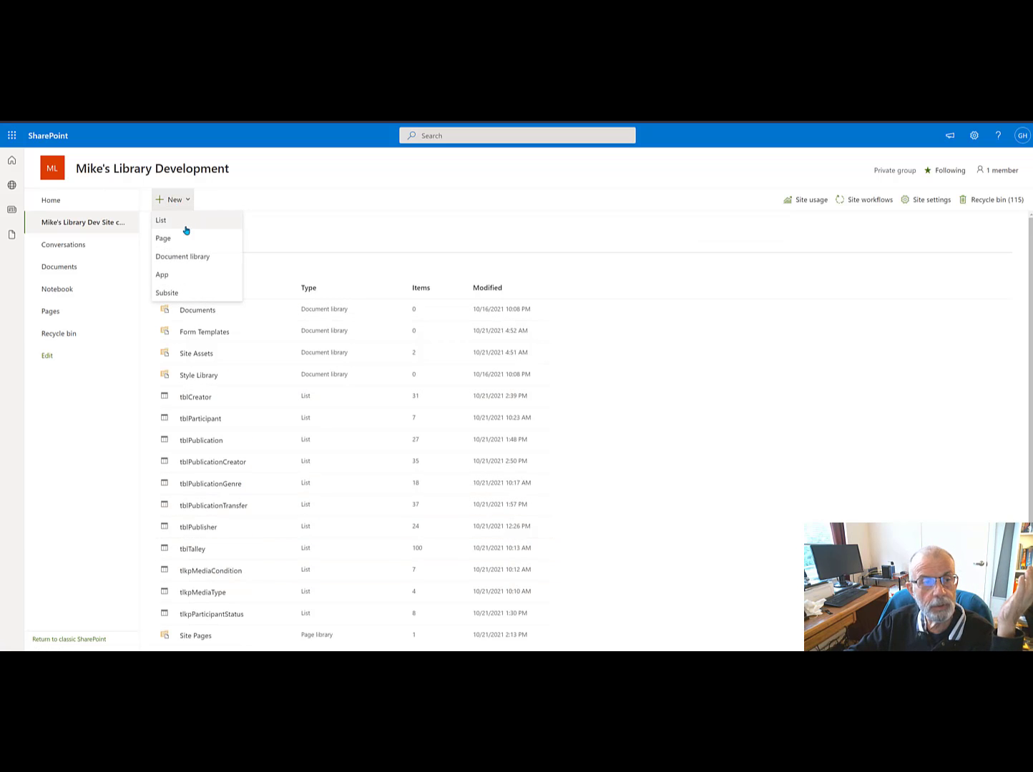
{"action": "left_click", "coordinate": [170, 223]}
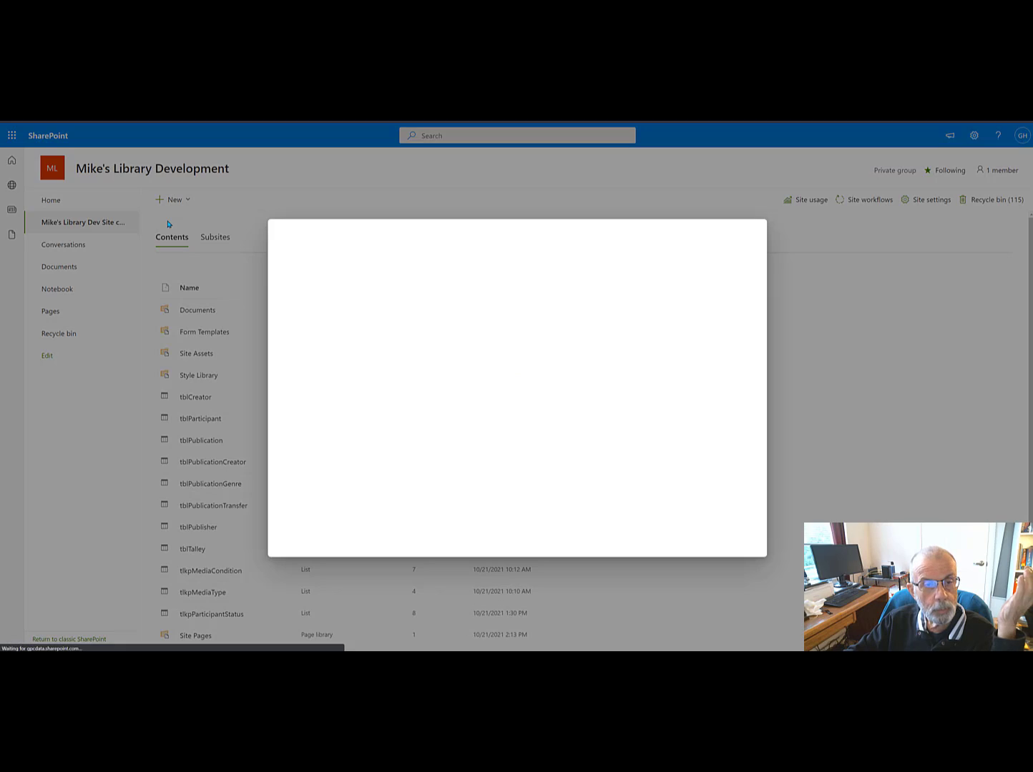
{"action": "left_click", "coordinate": [320, 303]}
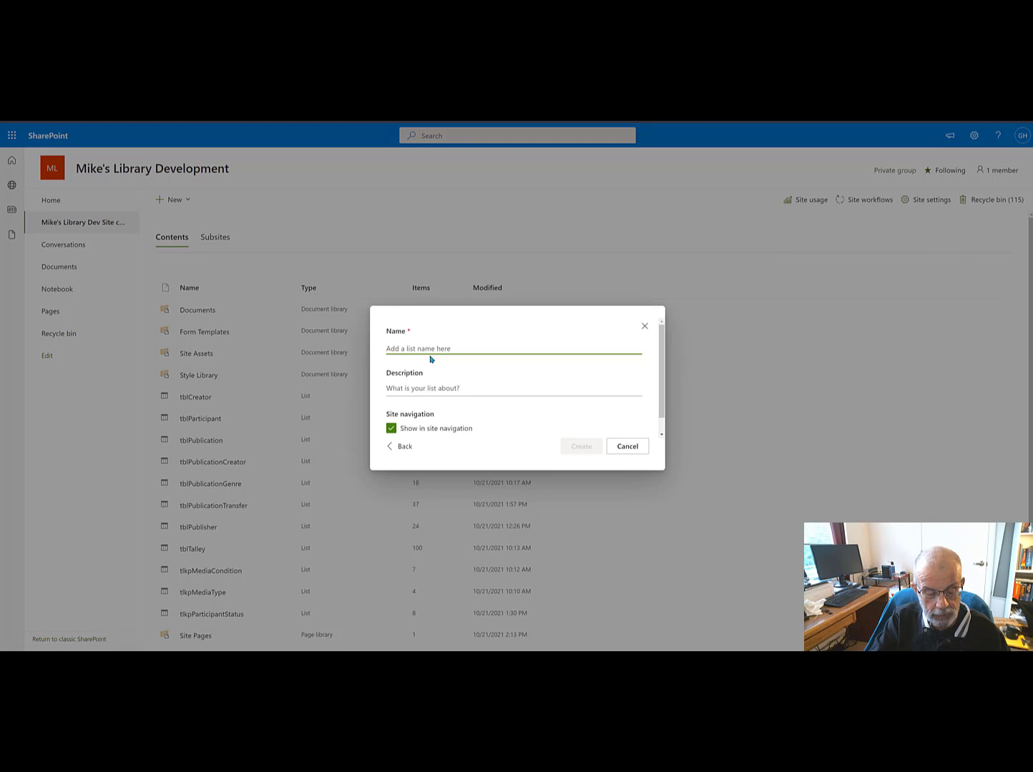
{"action": "type", "text": "tblTy"}
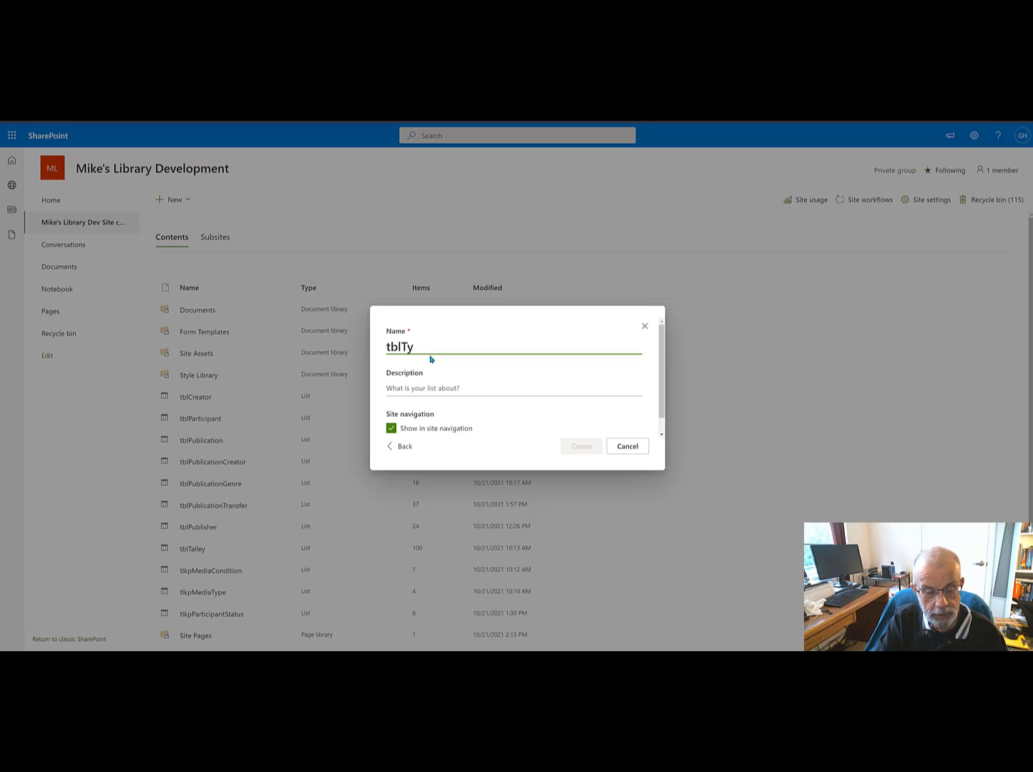
{"action": "key", "text": "BackSpace"}
{"action": "type", "text": "est"}
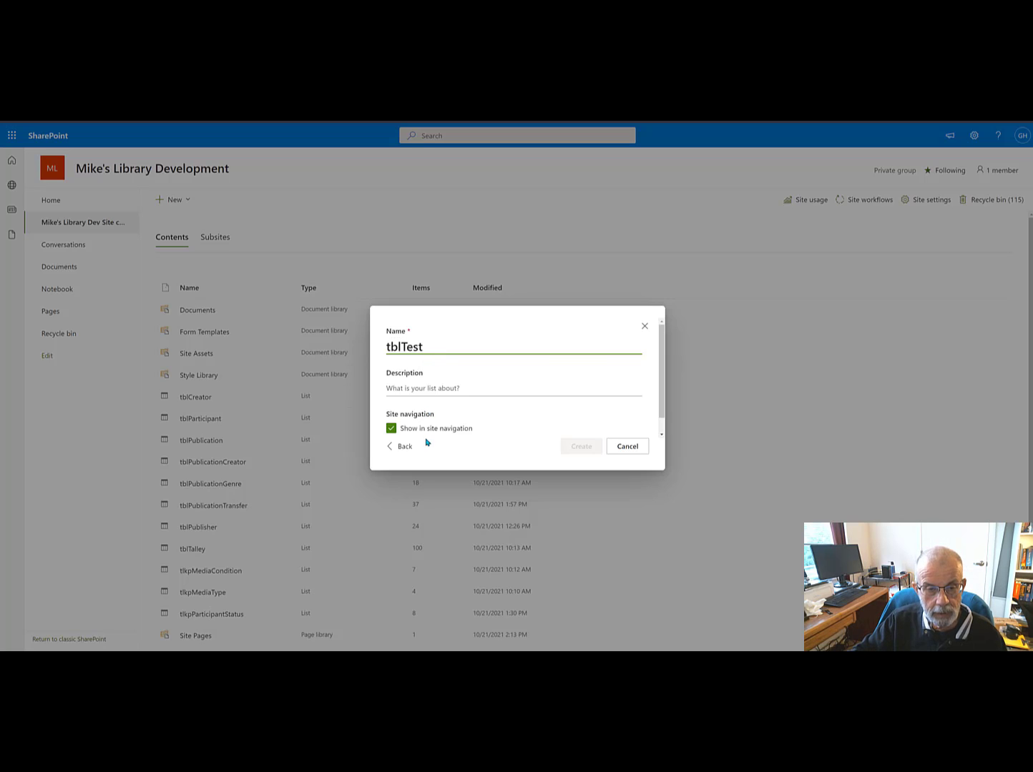
{"action": "left_click", "coordinate": [391, 428]}
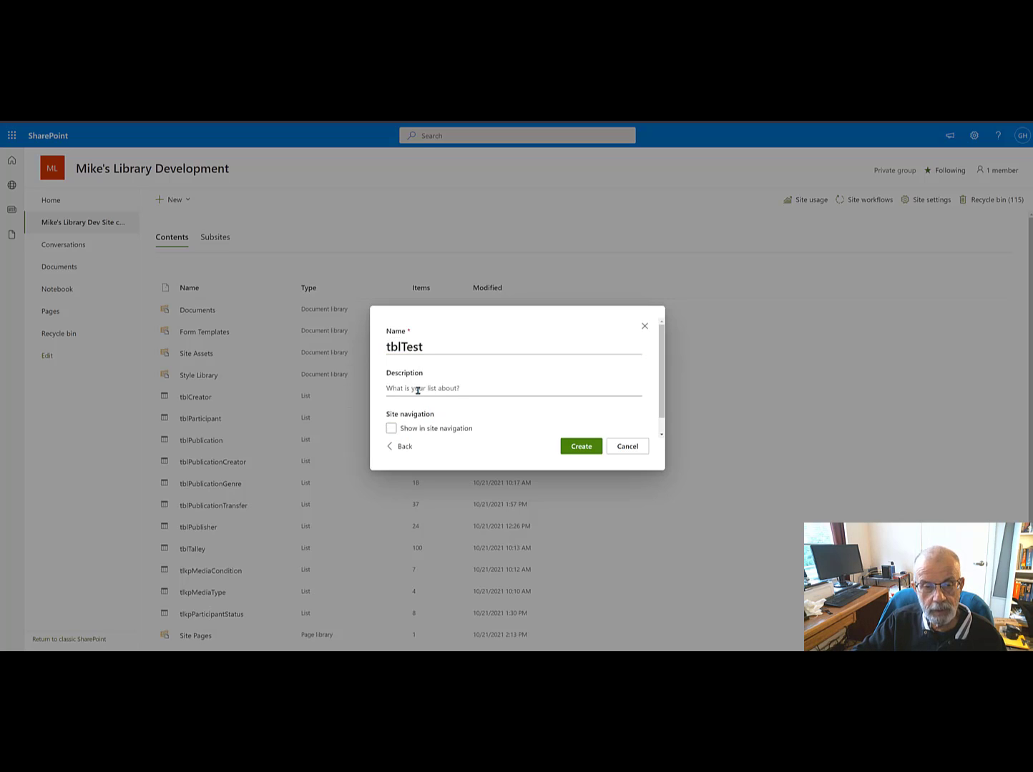
{"action": "left_click", "coordinate": [432, 394]}
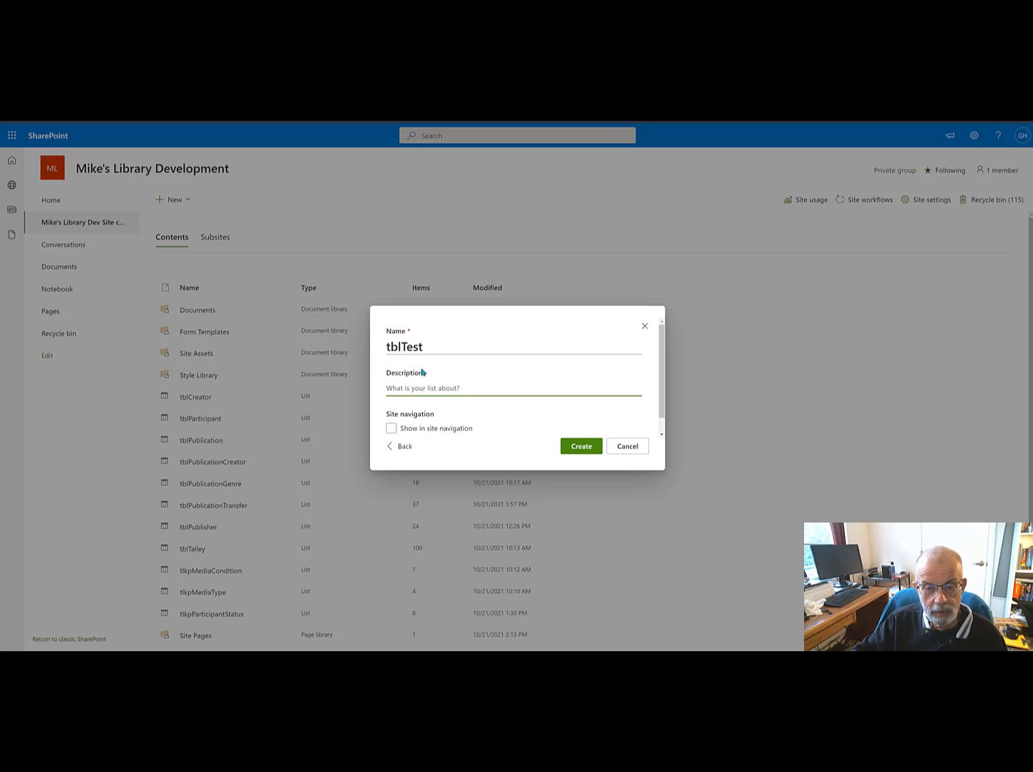
{"action": "left_click", "coordinate": [586, 448]}
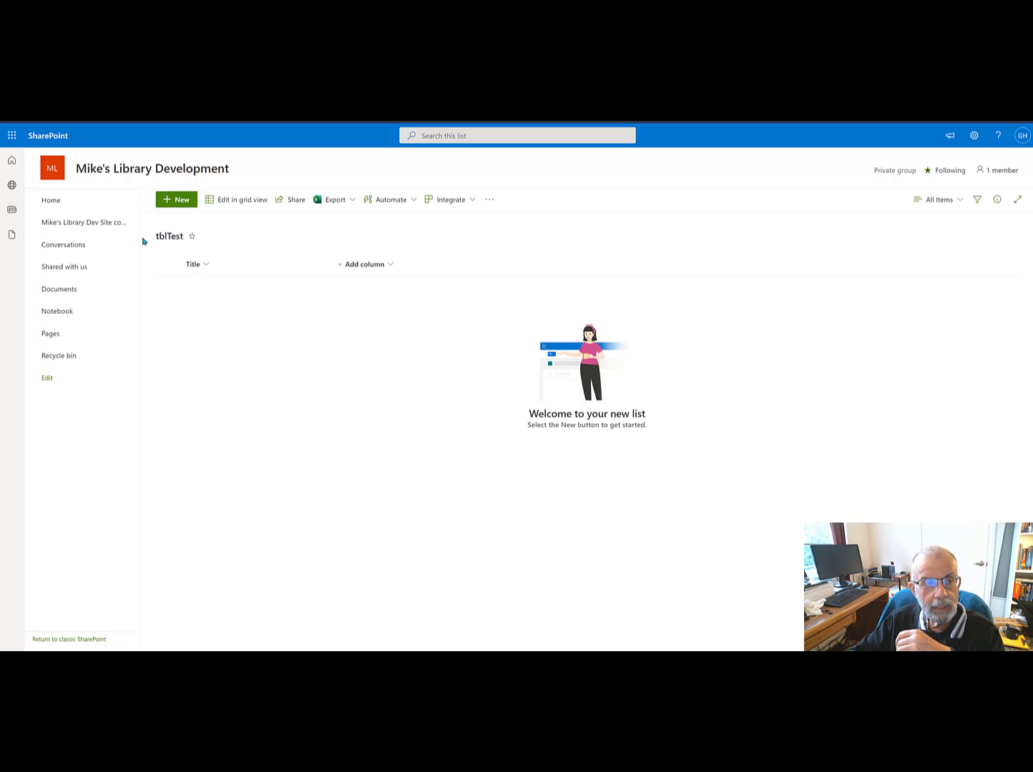
Step: Edit tblTest's All Items view from the site contents so it displays the ID column instead of Title
{"action": "left_click", "coordinate": [96, 224]}
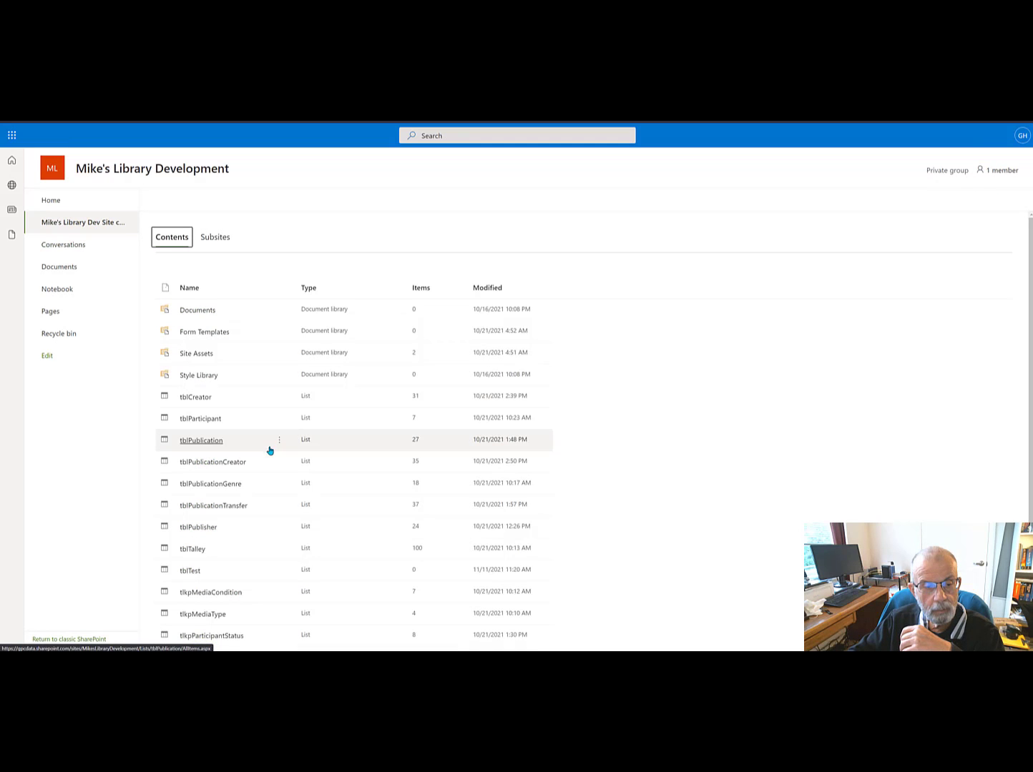
{"action": "scroll", "coordinate": [282, 550], "scroll_direction": "down", "scroll_amount": 1}
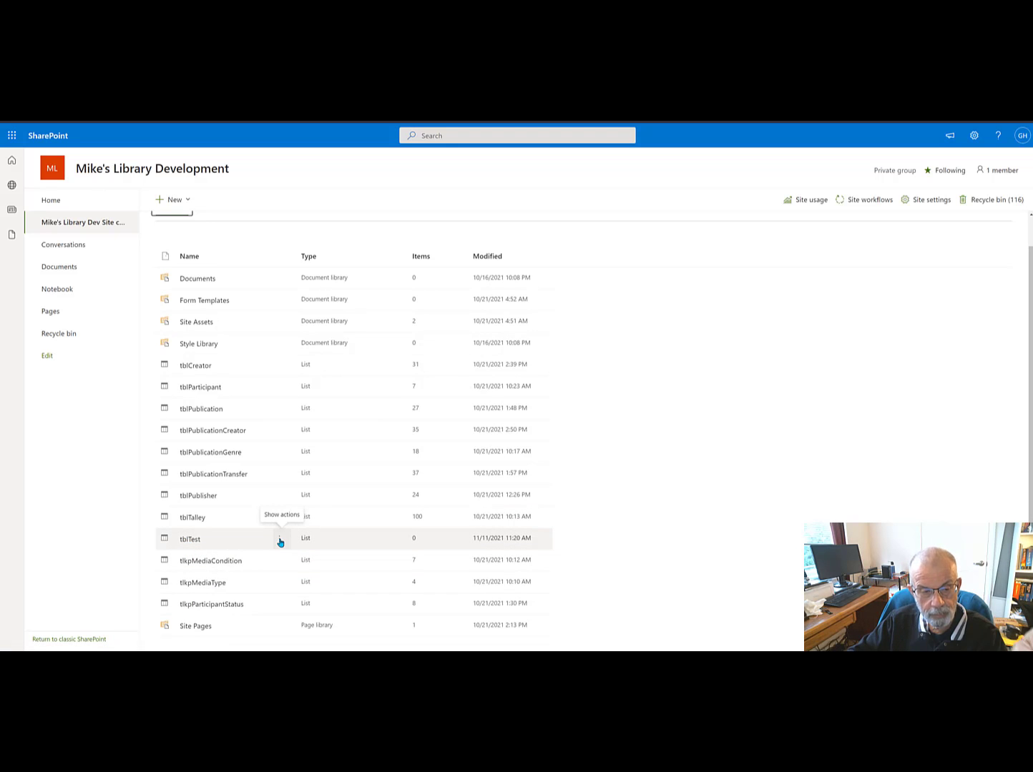
{"action": "left_click", "coordinate": [280, 543]}
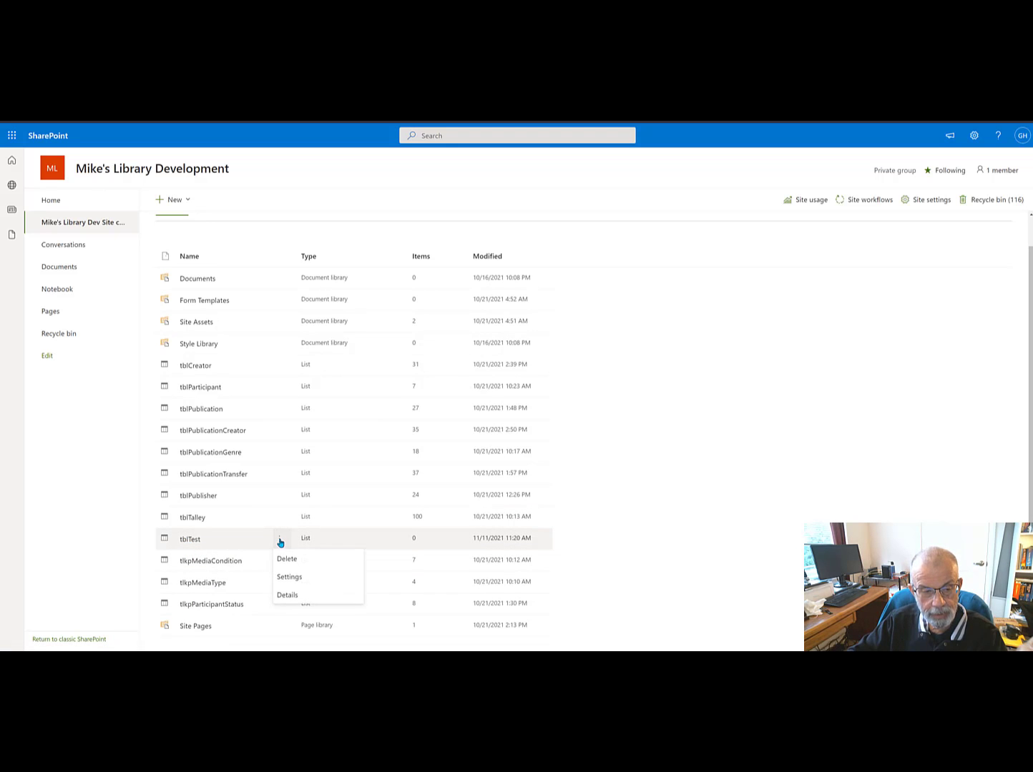
{"action": "left_click", "coordinate": [289, 577]}
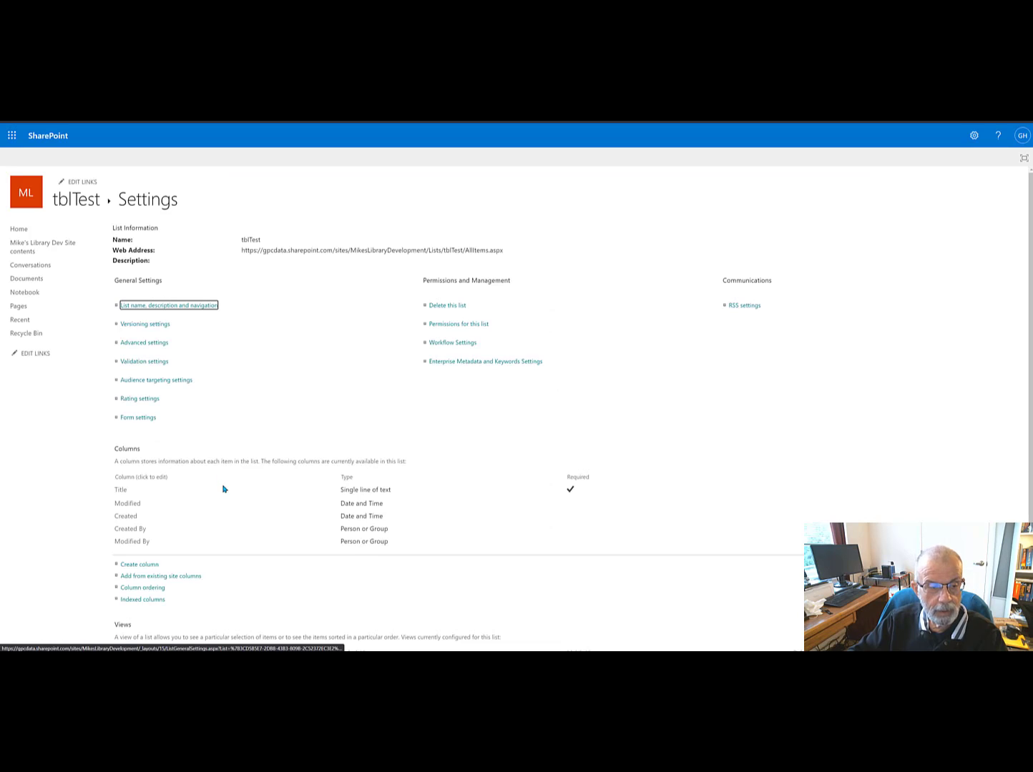
{"action": "scroll", "coordinate": [223, 488], "scroll_direction": "down", "scroll_amount": 2}
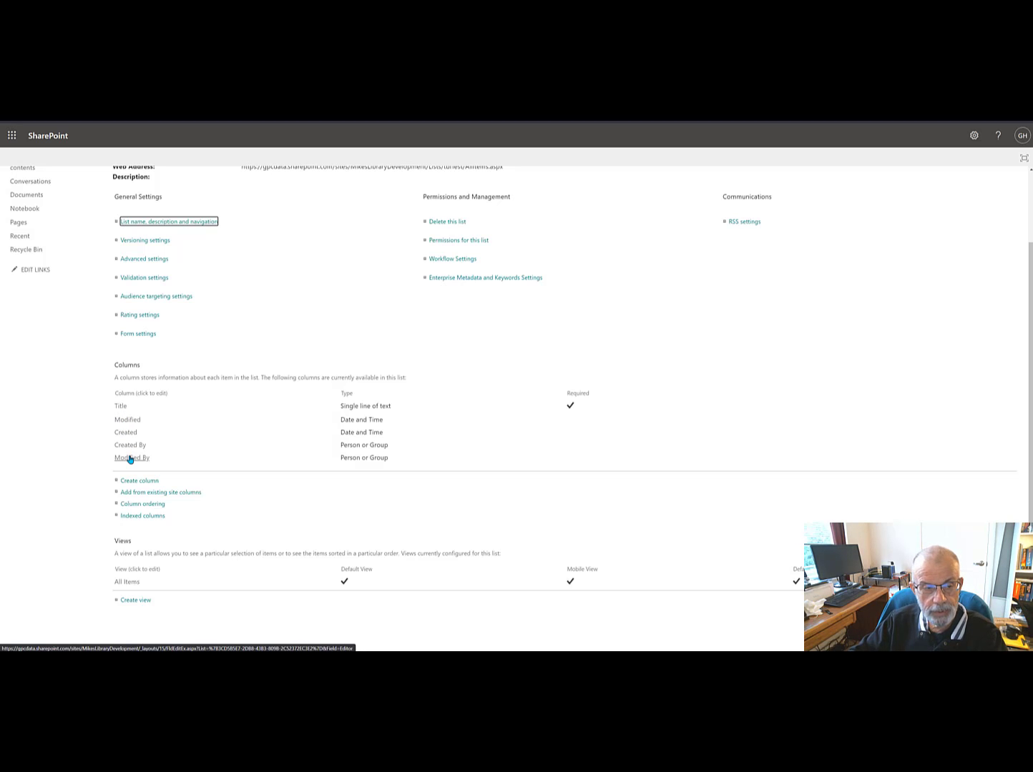
{"action": "left_click", "coordinate": [127, 582]}
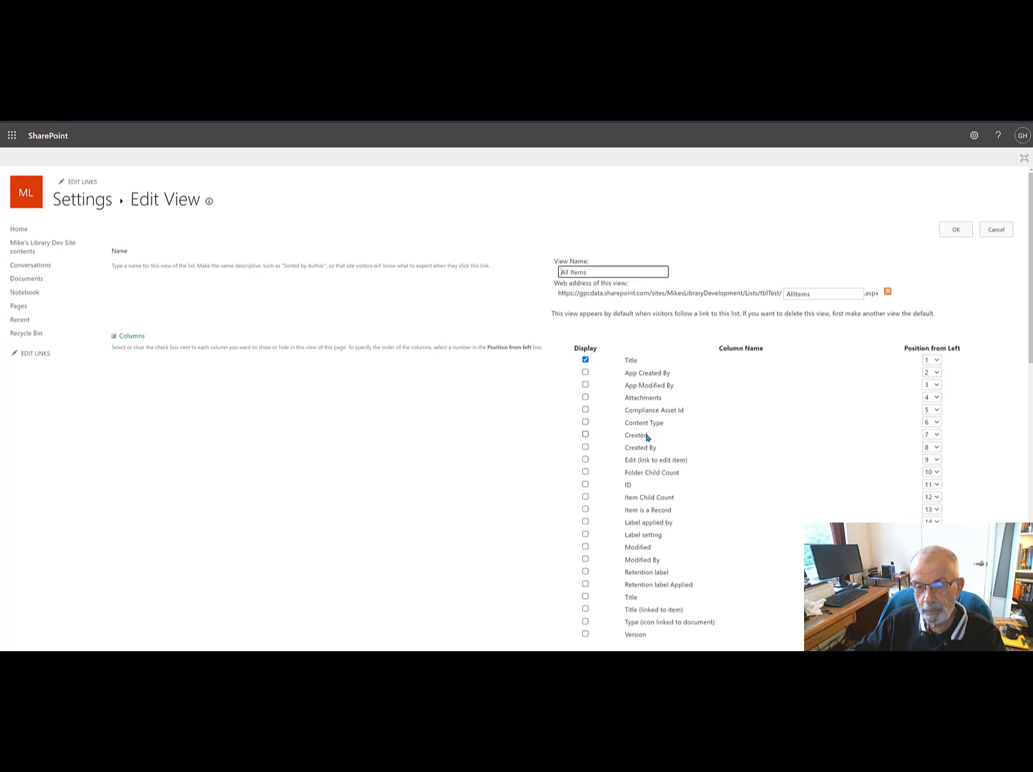
{"action": "scroll", "coordinate": [662, 455], "scroll_direction": "down", "scroll_amount": 1}
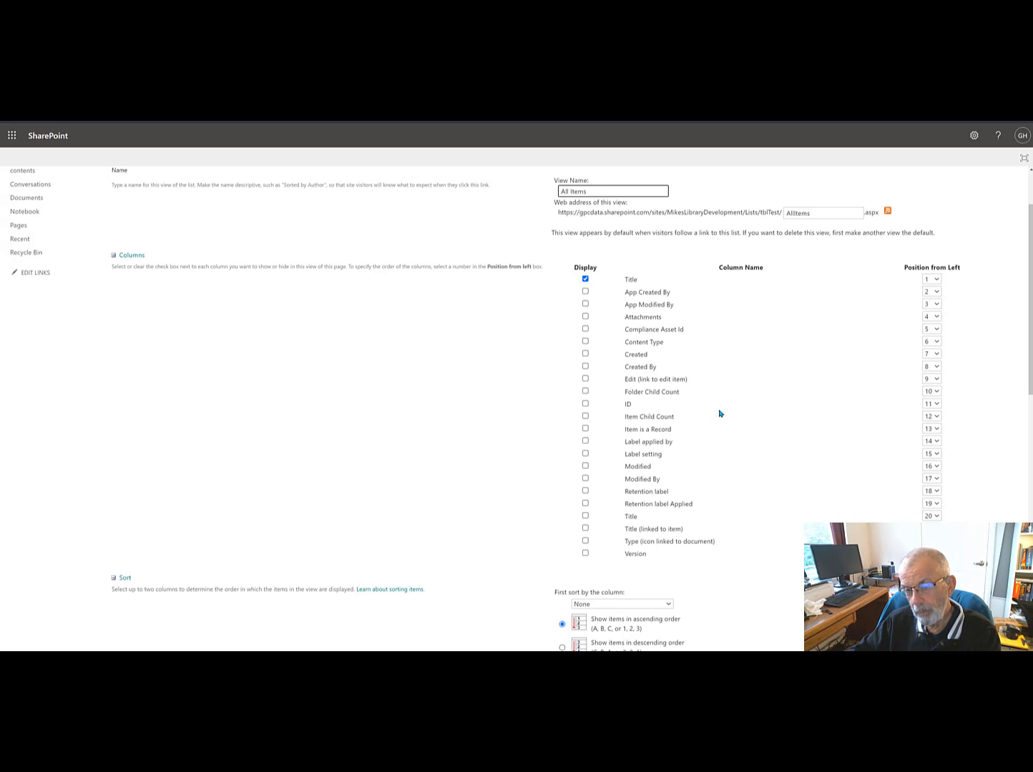
{"action": "left_click", "coordinate": [586, 404]}
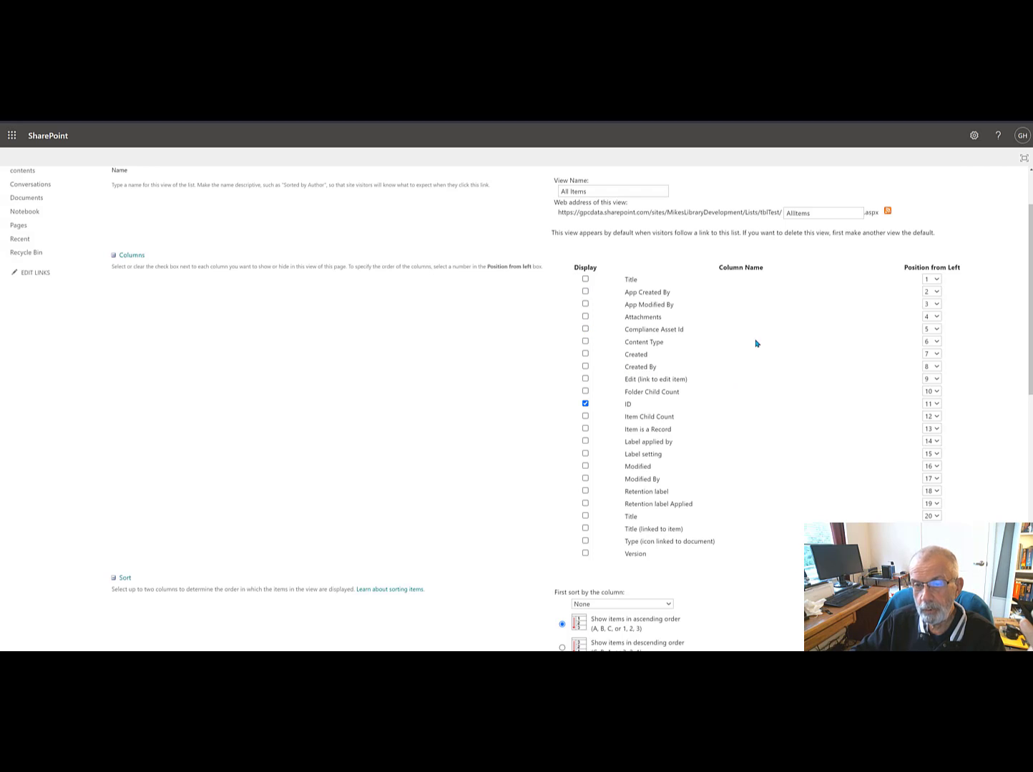
{"action": "scroll", "coordinate": [764, 361], "scroll_direction": "down", "scroll_amount": 2}
{"action": "scroll", "coordinate": [763, 361], "scroll_direction": "down", "scroll_amount": 15}
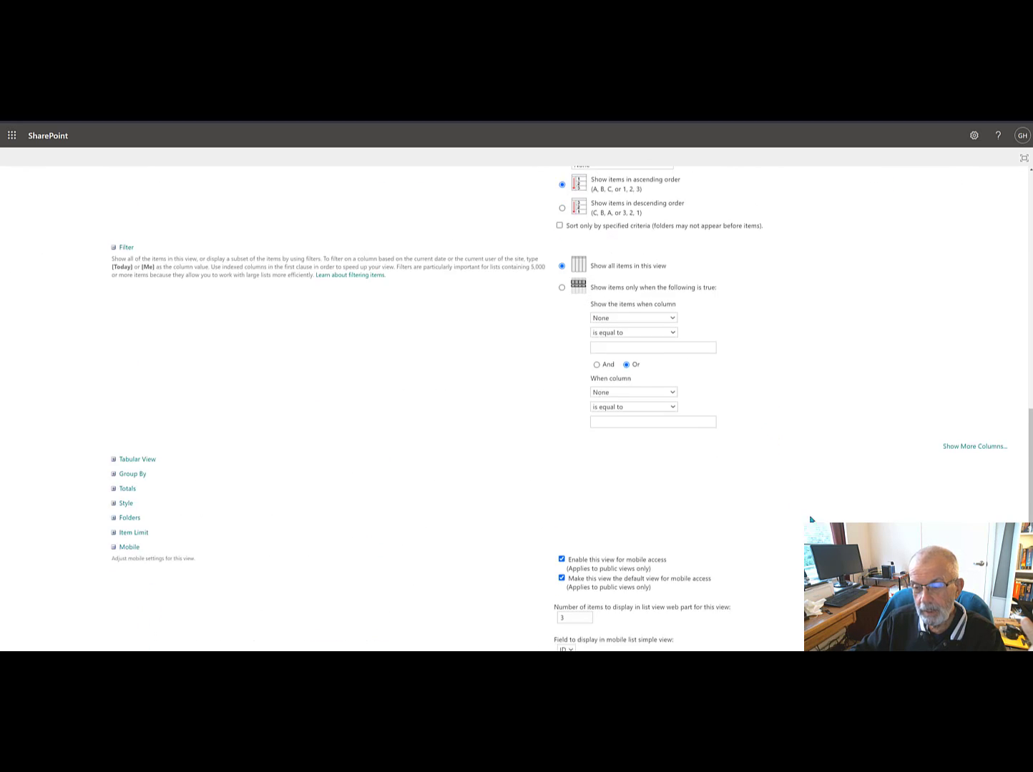
{"action": "scroll", "coordinate": [960, 503], "scroll_direction": "down", "scroll_amount": 2}
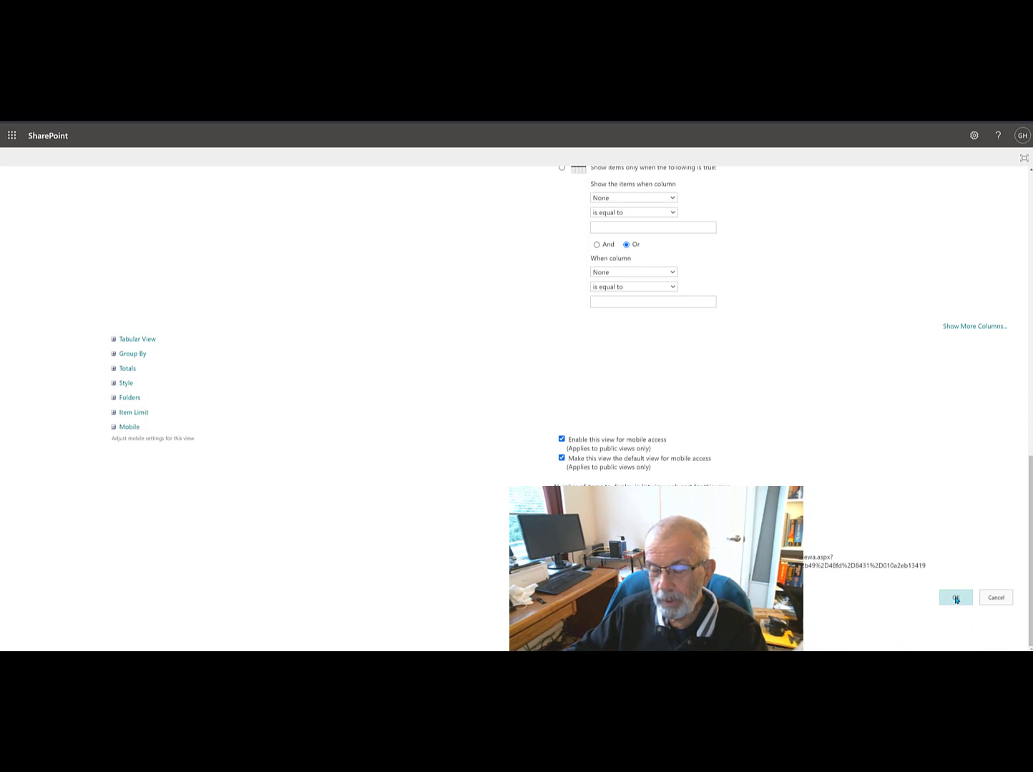
{"action": "left_click", "coordinate": [955, 598]}
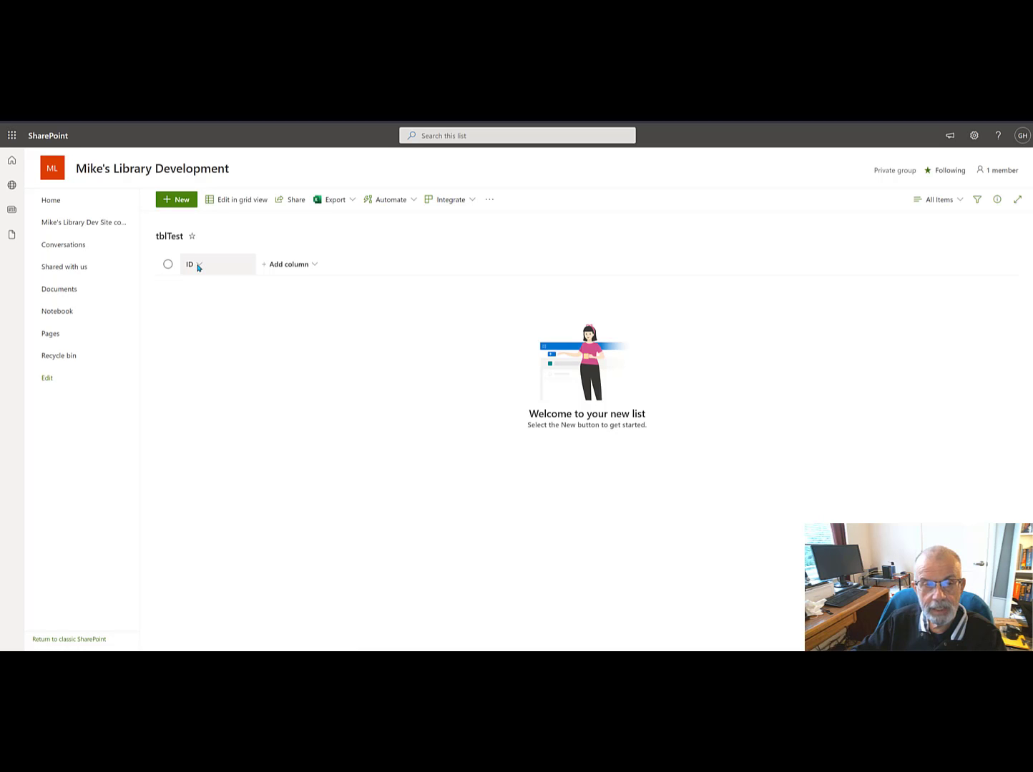
Step: Add a single line of text column named TestName to the tblTest list
{"action": "left_click", "coordinate": [281, 267]}
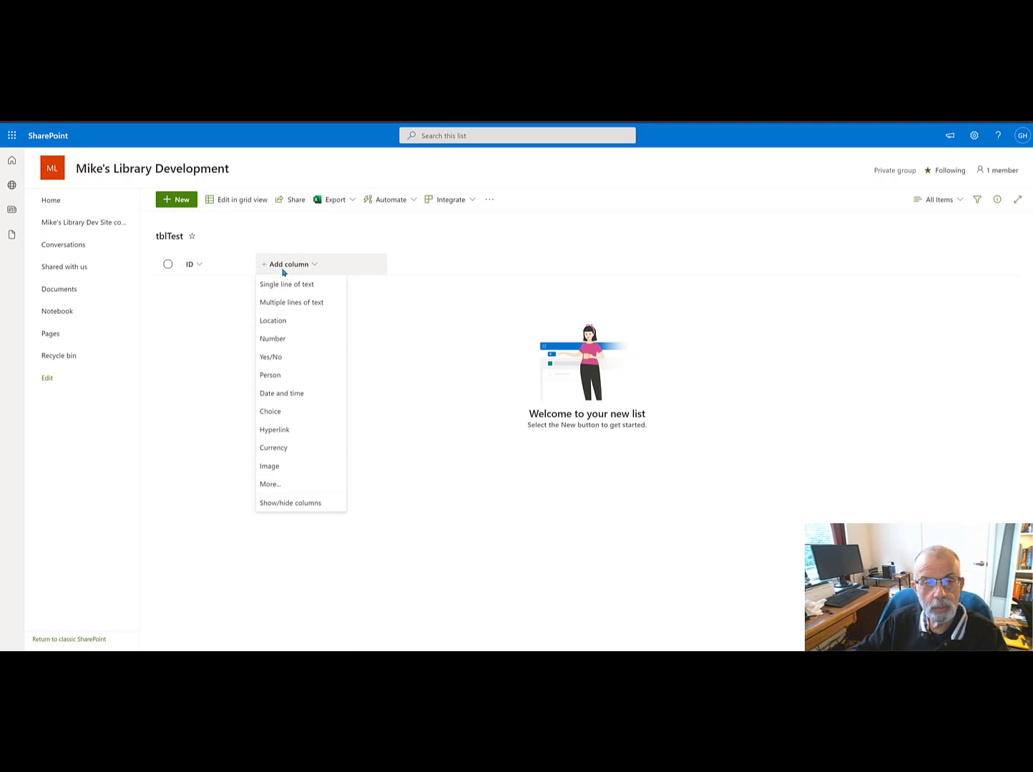
{"action": "left_click", "coordinate": [293, 286]}
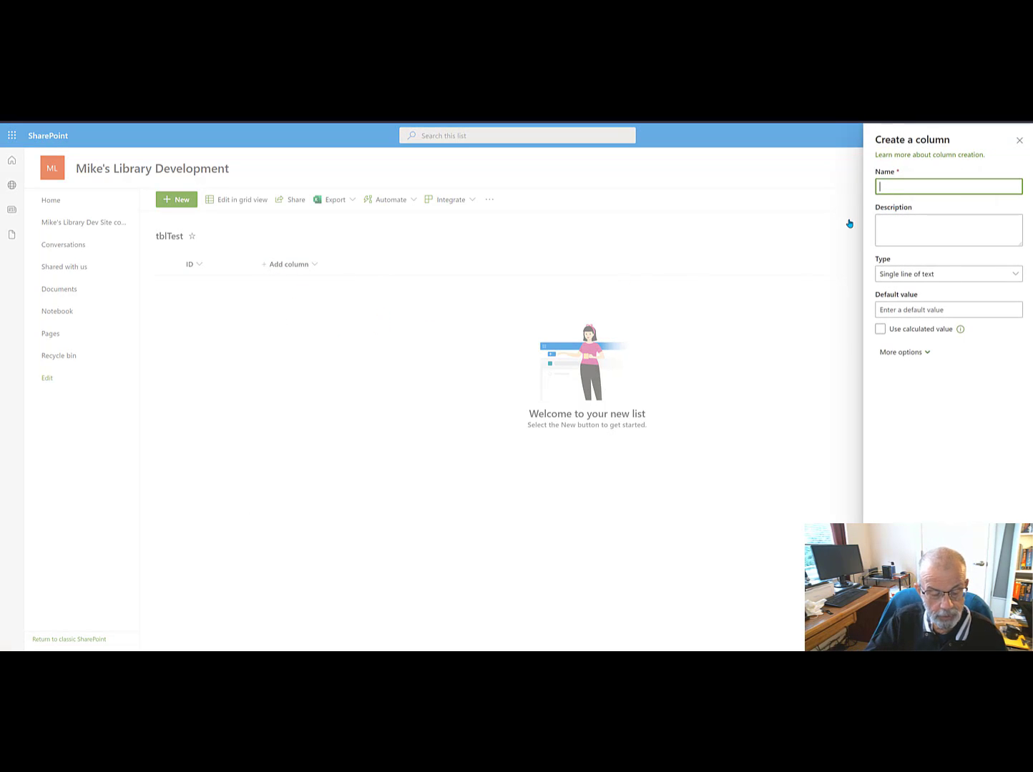
{"action": "type", "text": "Test"}
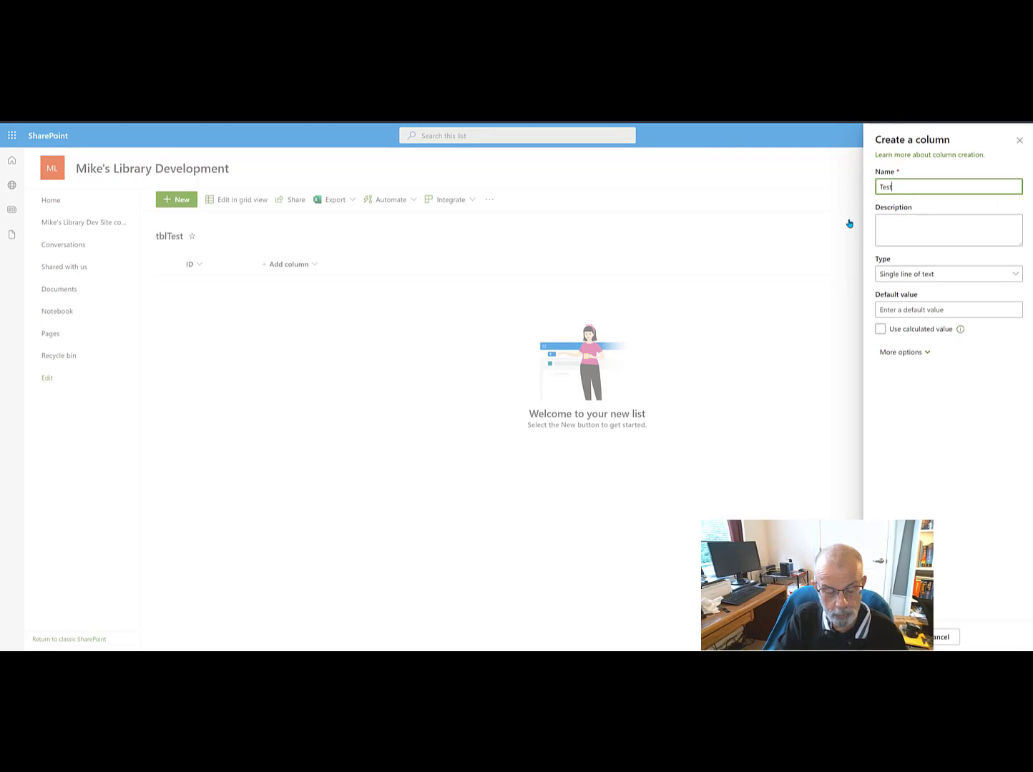
{"action": "type", "text": "Name"}
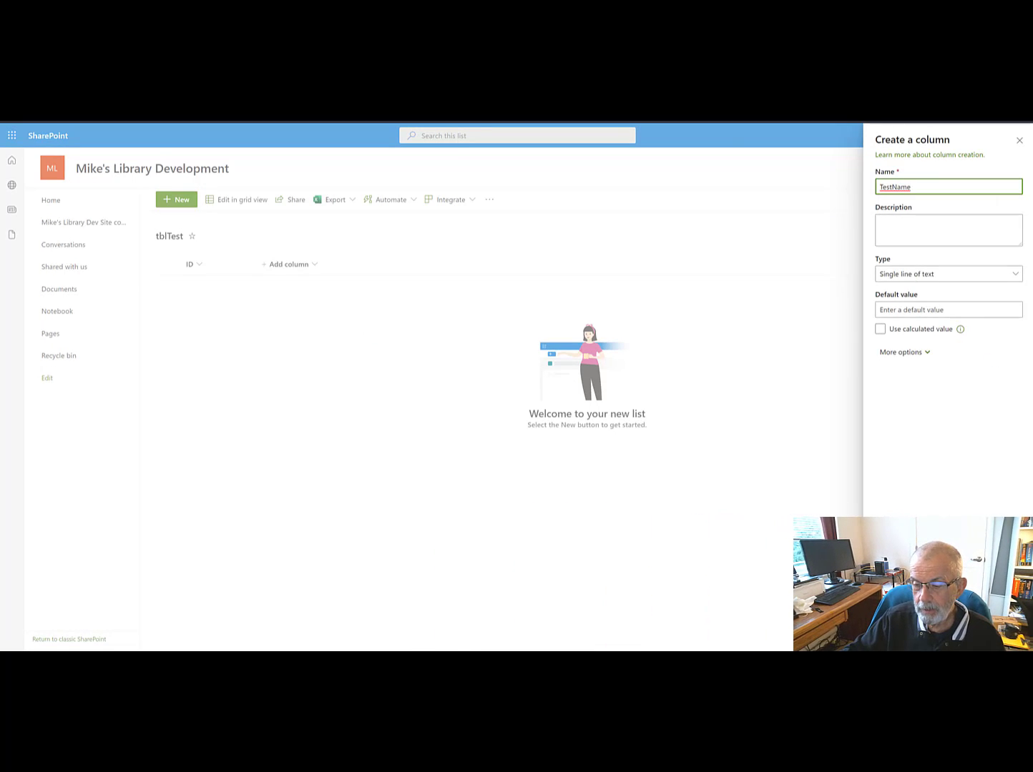
{"action": "left_click", "coordinate": [889, 633]}
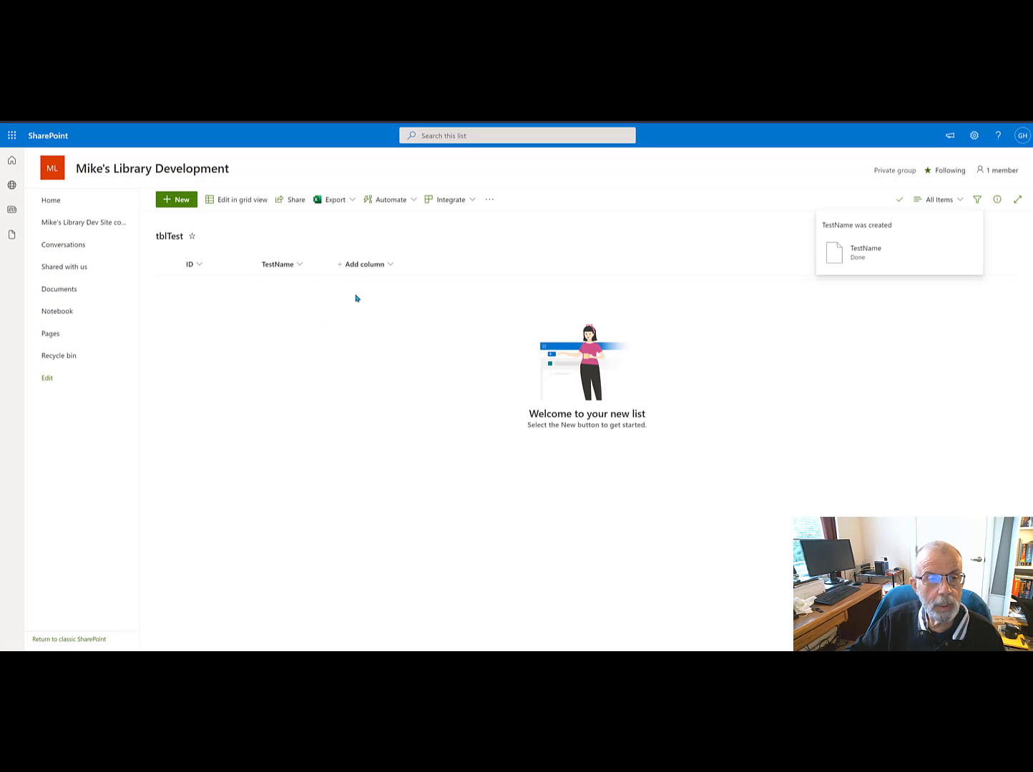
Step: Rename the ID column to TestID
{"action": "left_click", "coordinate": [199, 266]}
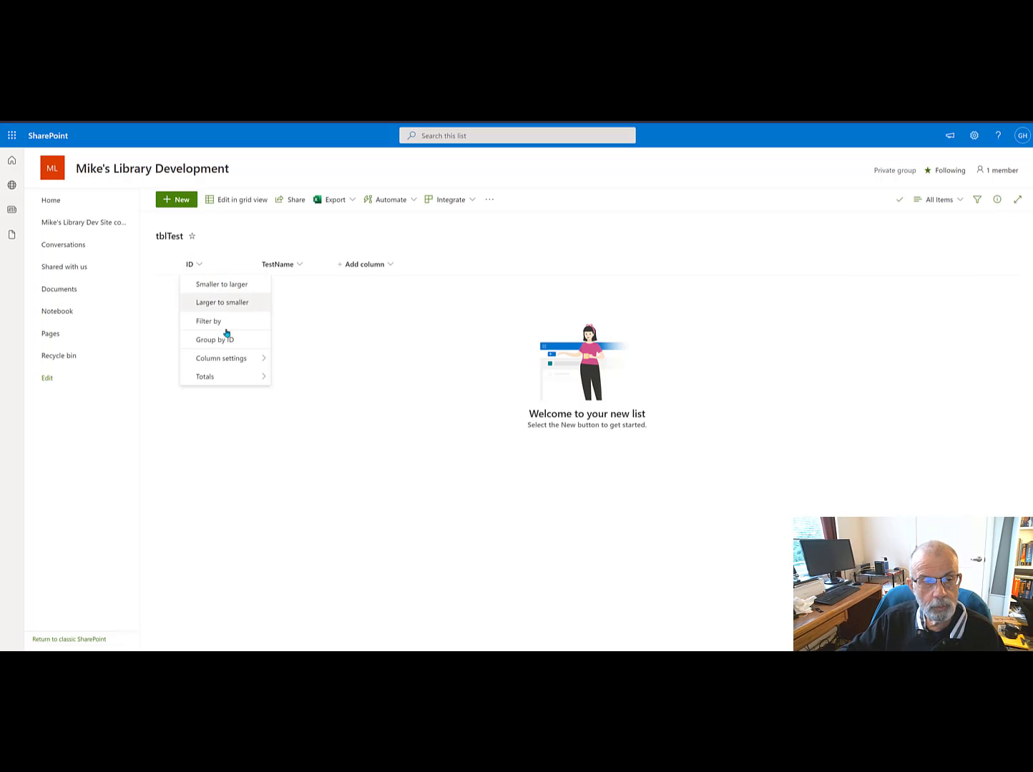
{"action": "mouse_move", "coordinate": [234, 360]}
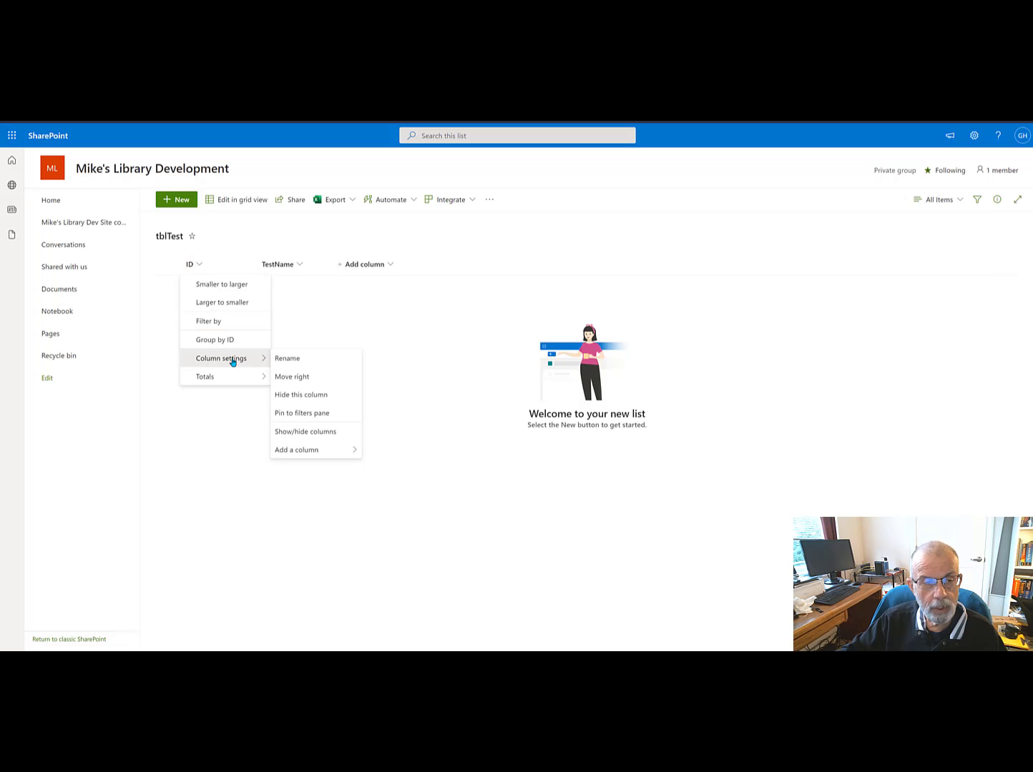
{"action": "left_click", "coordinate": [287, 361]}
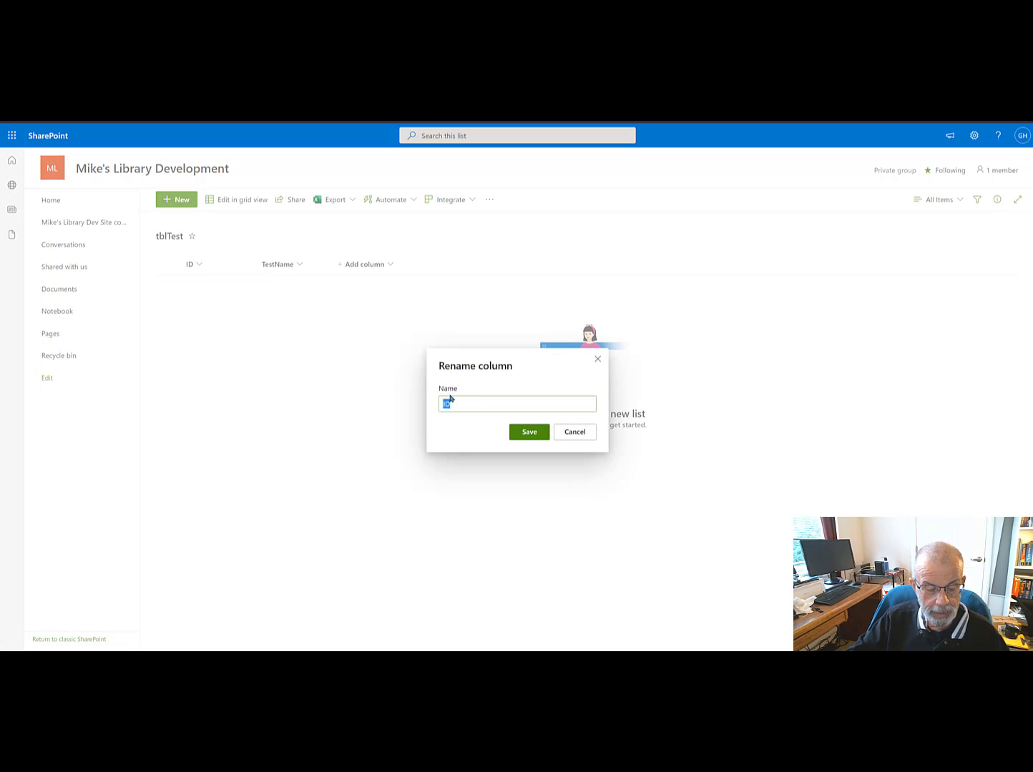
{"action": "type", "text": "Test"}
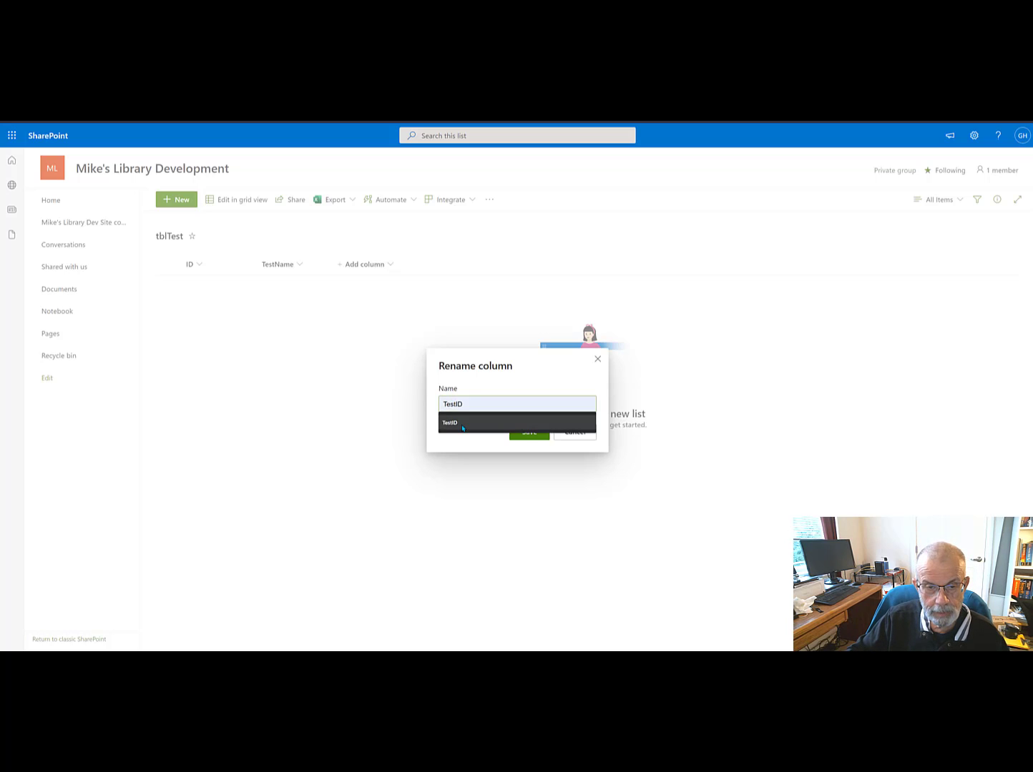
{"action": "left_click", "coordinate": [461, 426]}
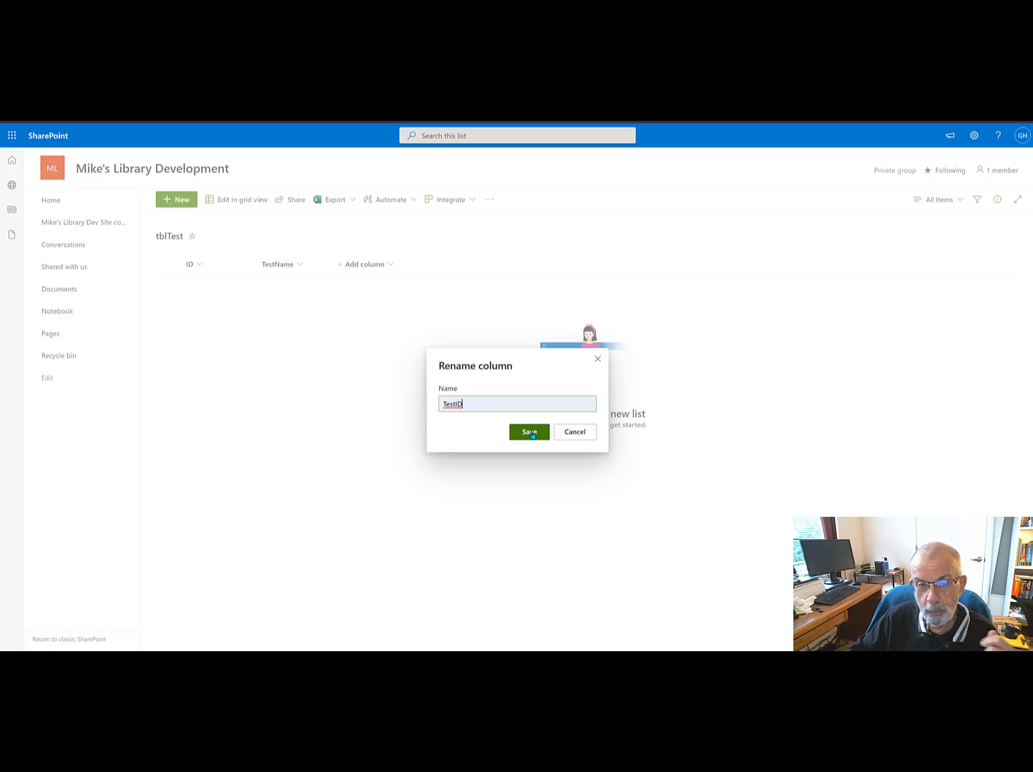
{"action": "left_click", "coordinate": [530, 433]}
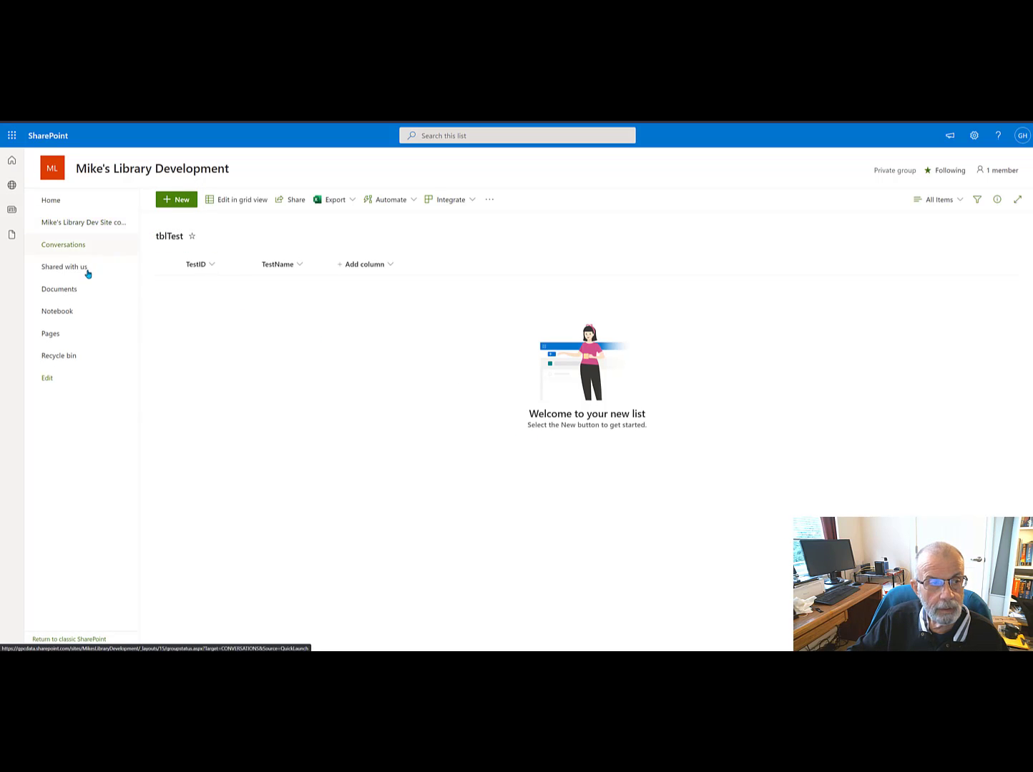
Step: Open tblTest's list settings from the site contents and review the columns shown in its All Items view
{"action": "left_click", "coordinate": [76, 225]}
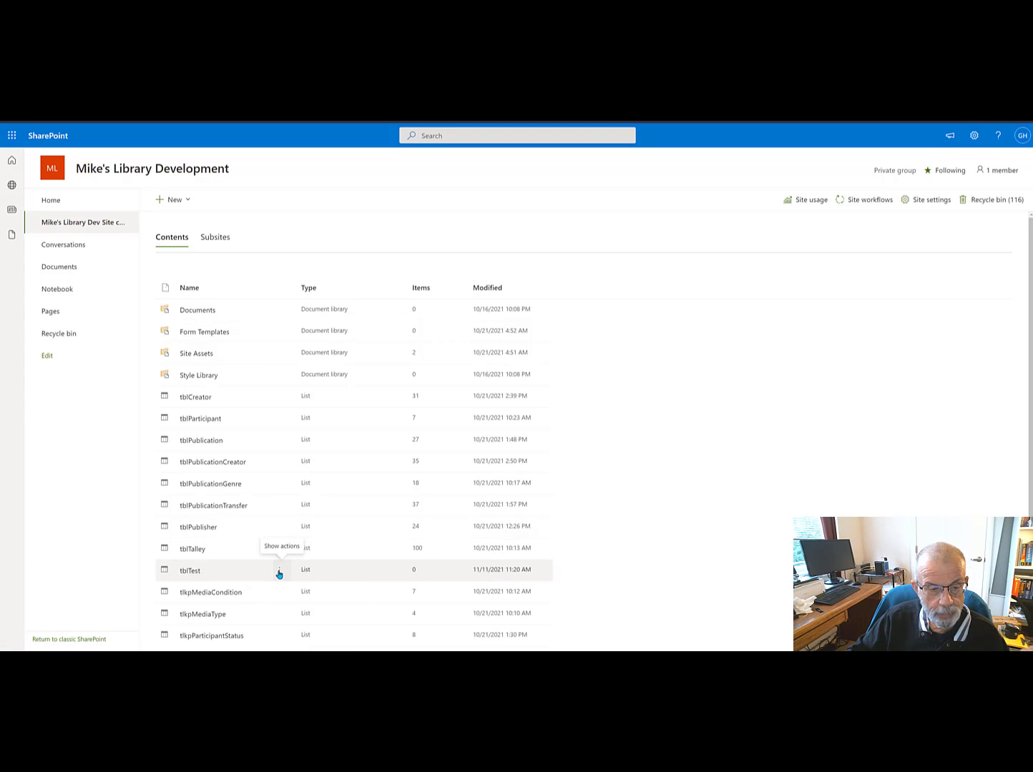
{"action": "left_click", "coordinate": [281, 574]}
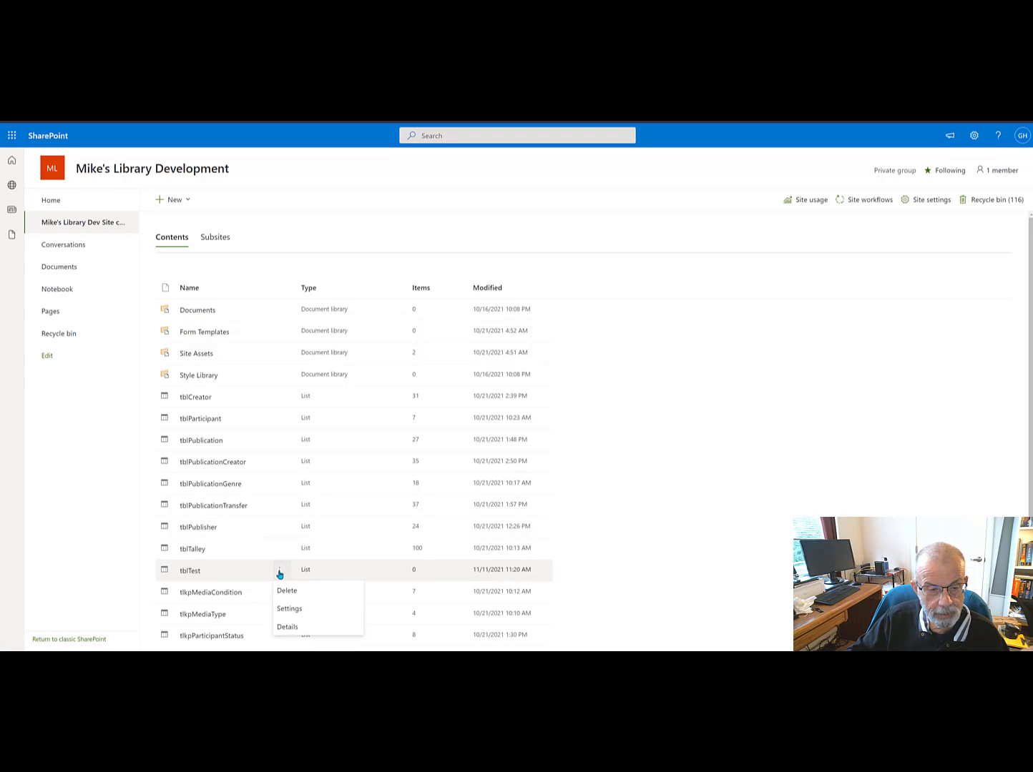
{"action": "left_click", "coordinate": [289, 610]}
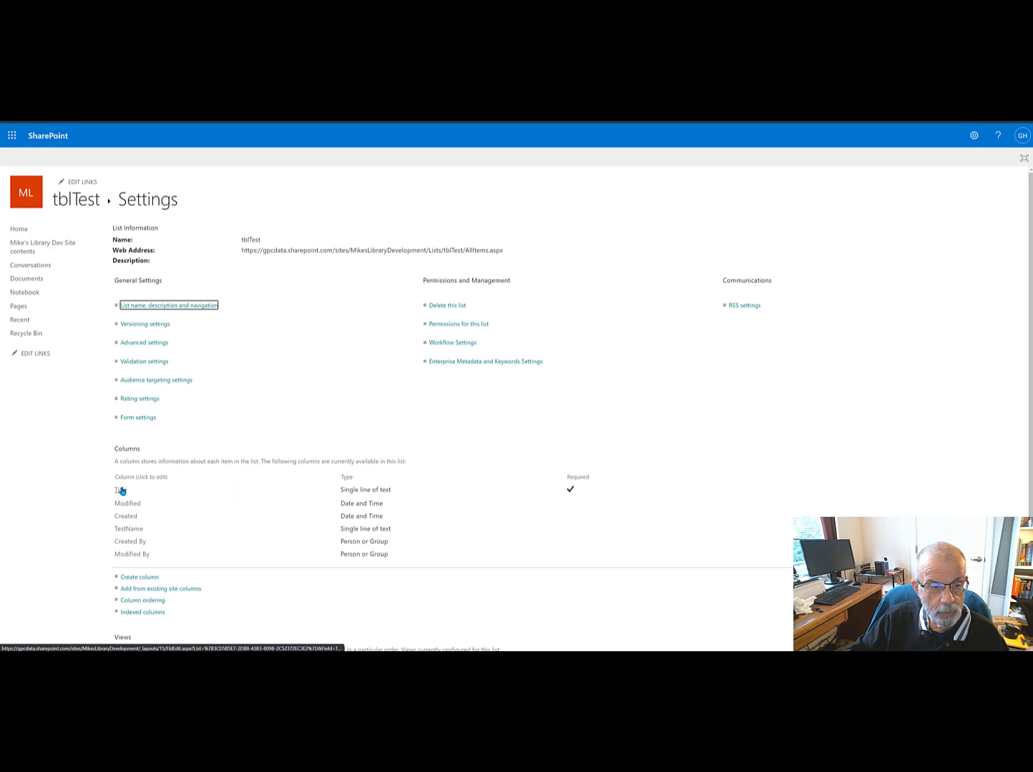
{"action": "left_click", "coordinate": [127, 562]}
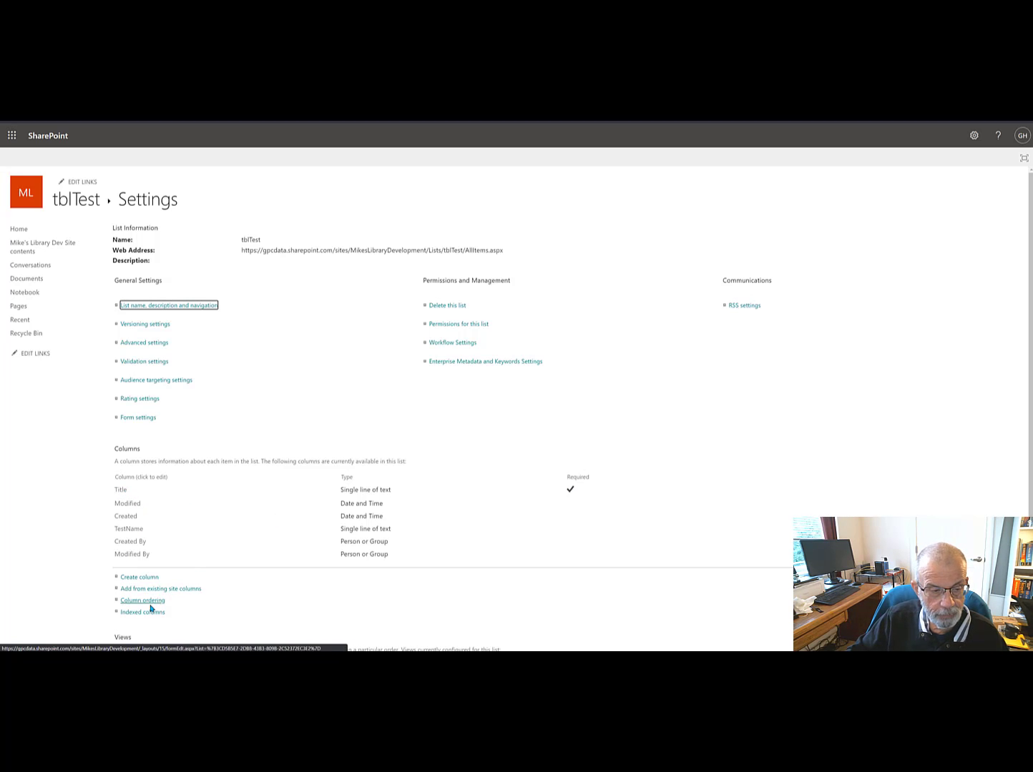
{"action": "scroll", "coordinate": [162, 604], "scroll_direction": "down", "scroll_amount": 2}
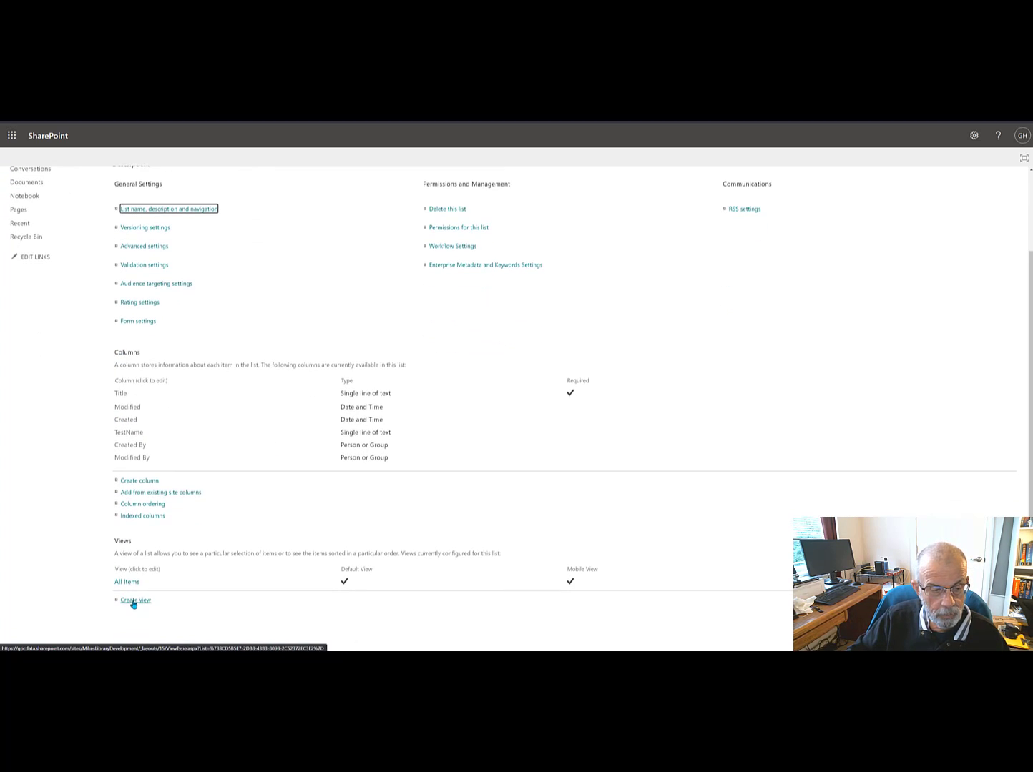
{"action": "left_click", "coordinate": [132, 584]}
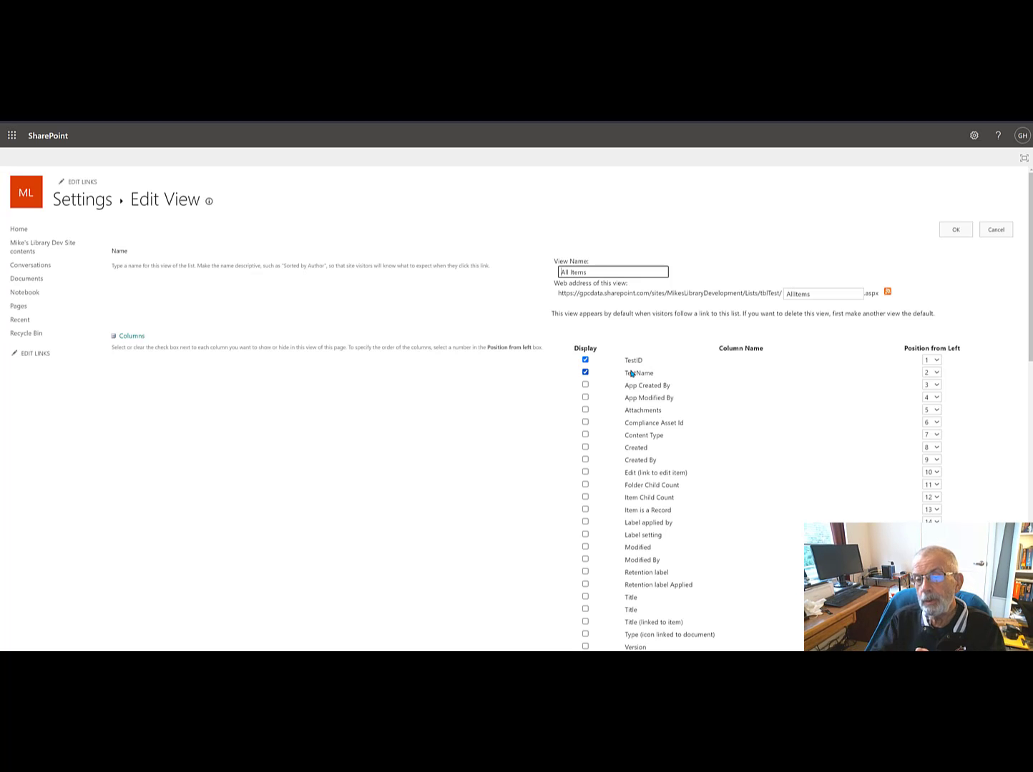
{"action": "left_click", "coordinate": [955, 229]}
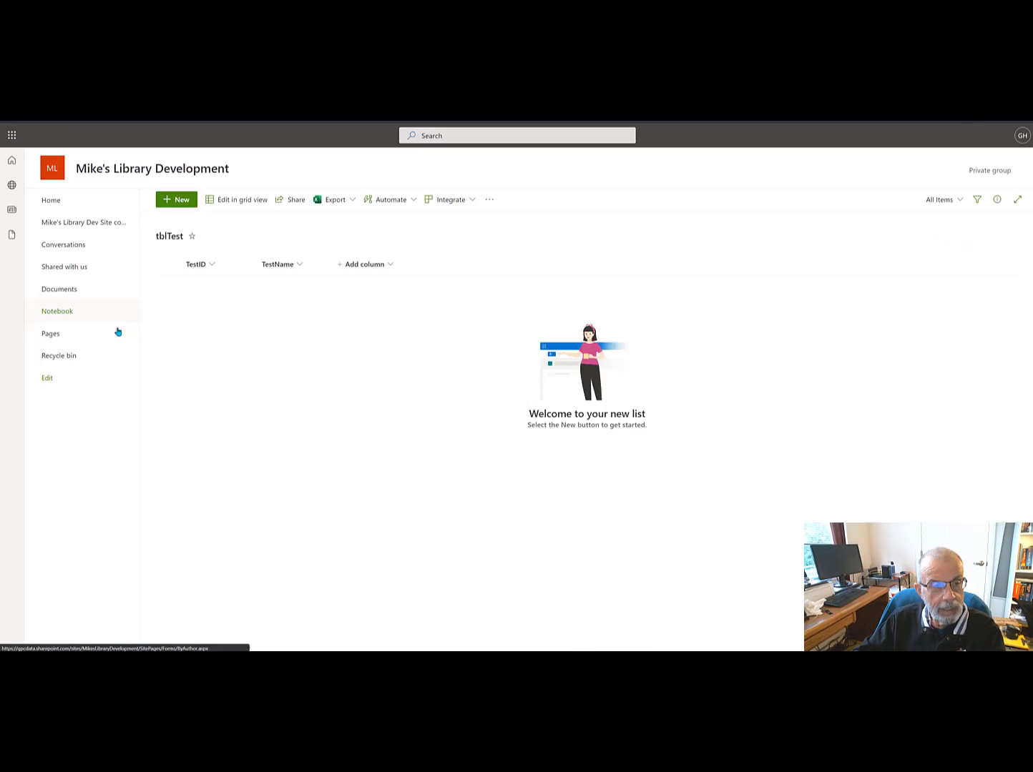
Step: Open the tblPublicationGenre list from the site contents and review the PublicationGenreID column's options
{"action": "left_click", "coordinate": [79, 230]}
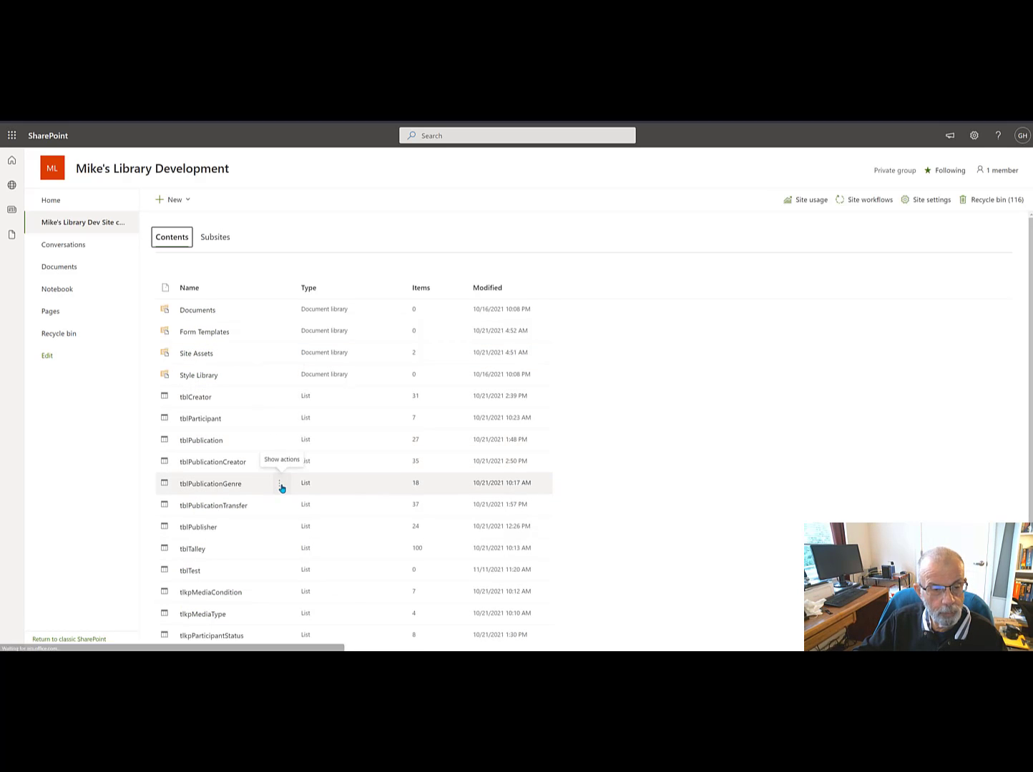
{"action": "left_click", "coordinate": [218, 485]}
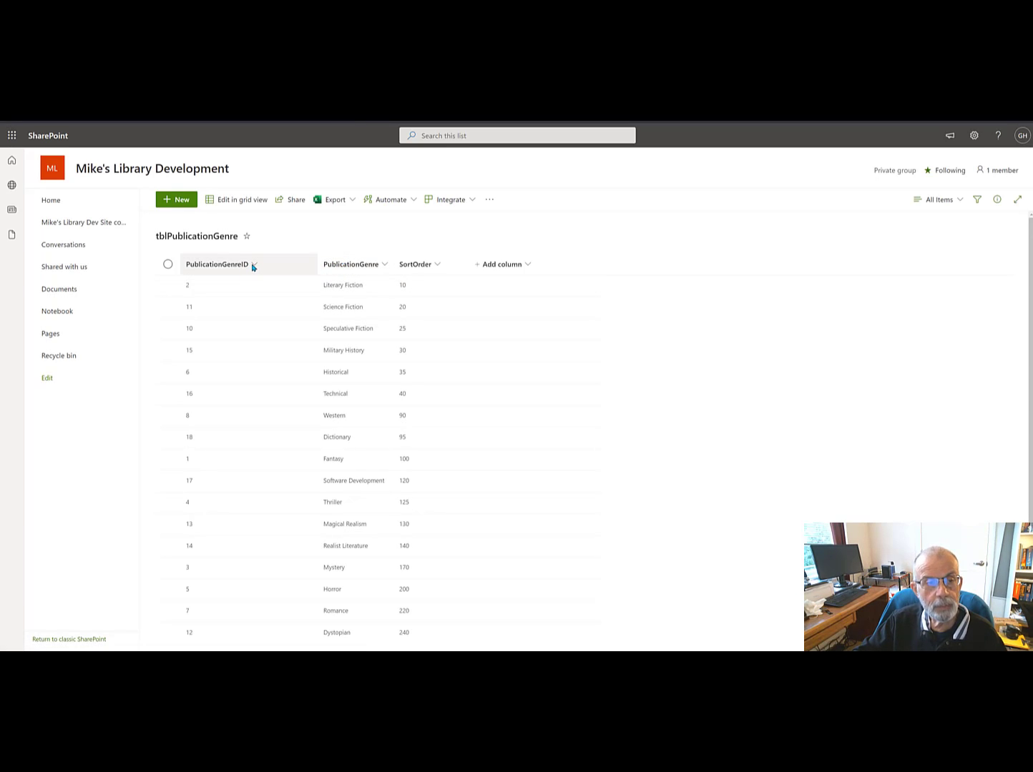
{"action": "left_click", "coordinate": [253, 267]}
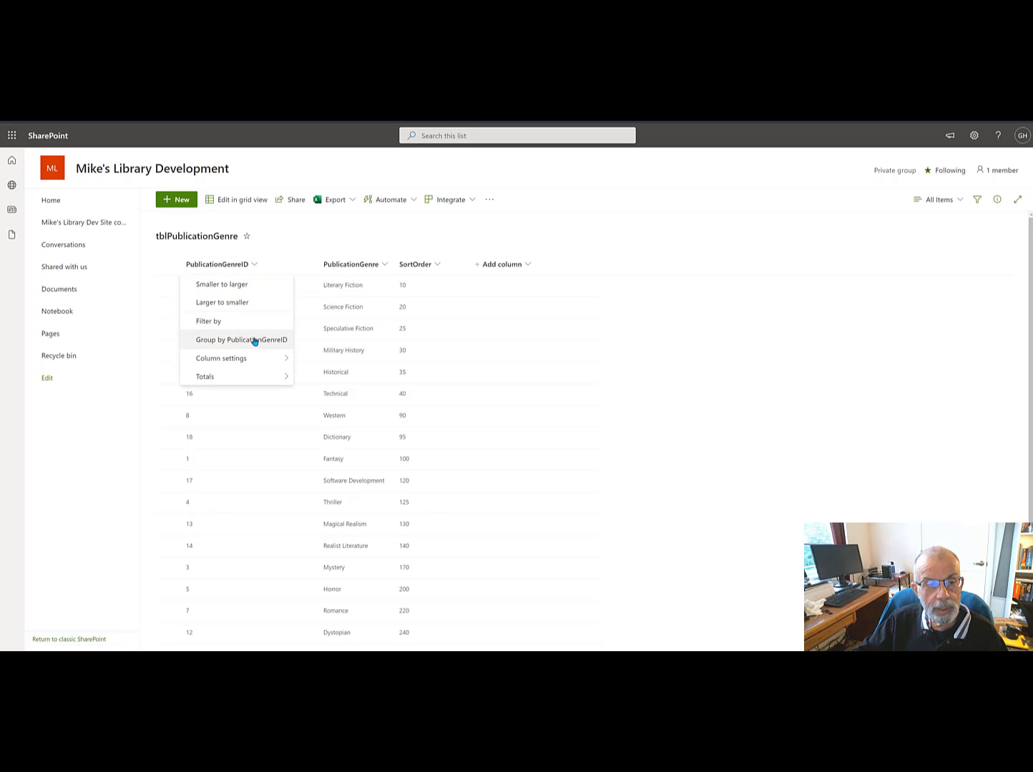
{"action": "mouse_move", "coordinate": [246, 360]}
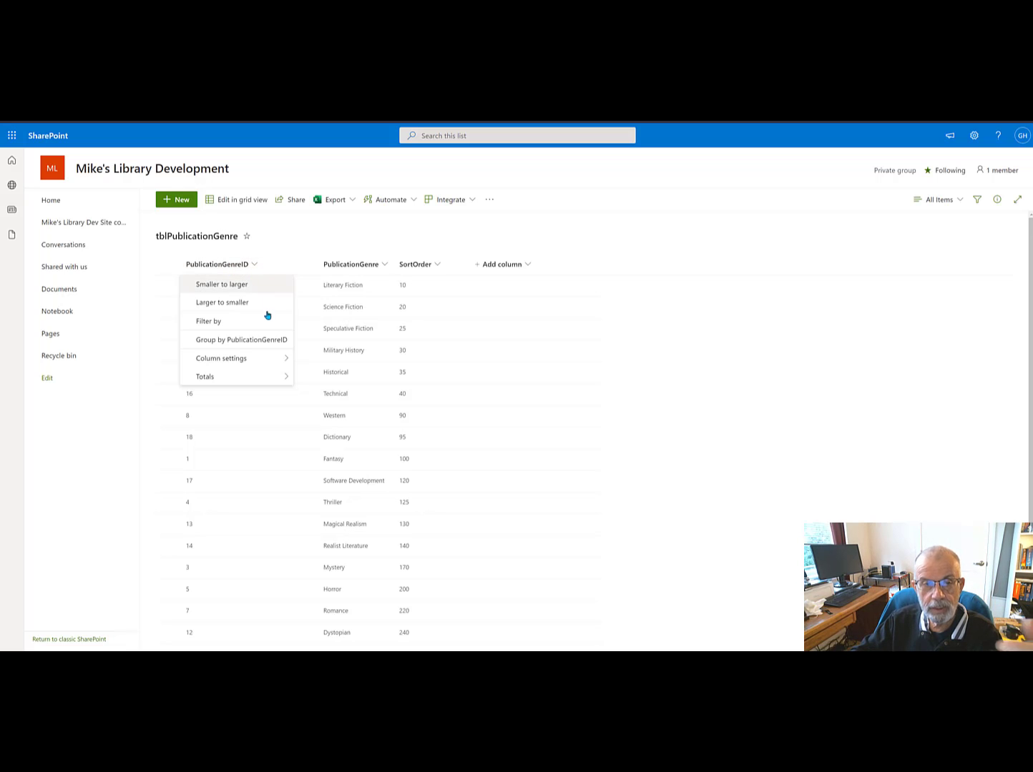
{"action": "mouse_move", "coordinate": [225, 378]}
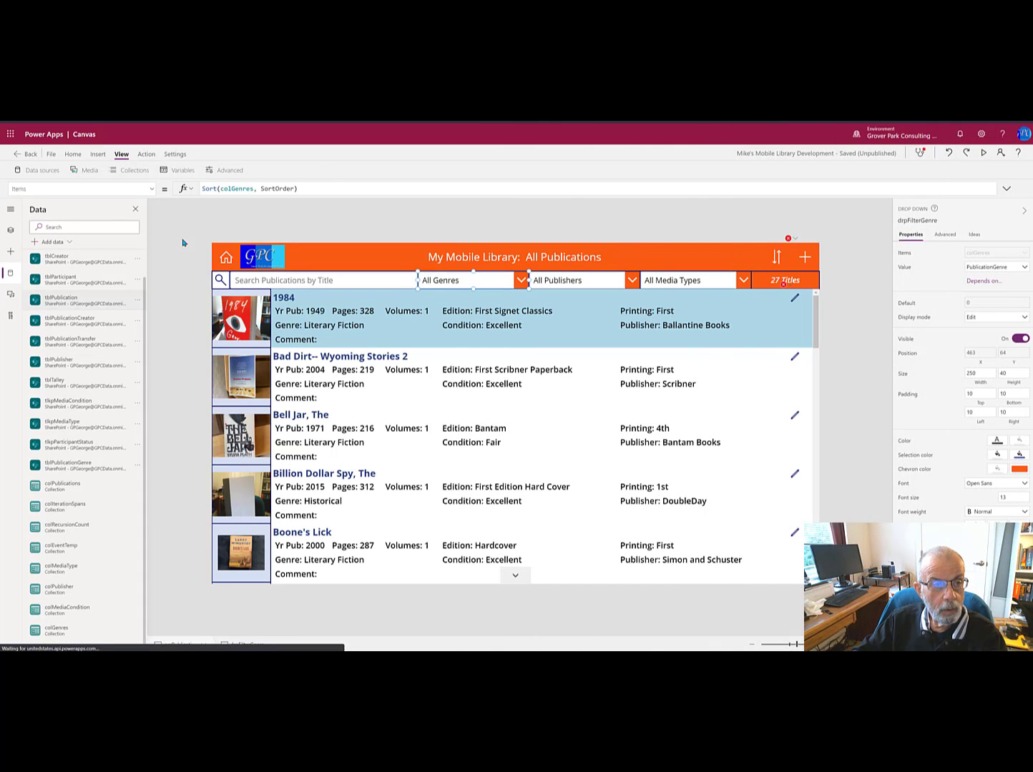
Step: Switch to Power Apps and examine the App's OnStart code building colGenres and the genre dropdown's Items formula
{"action": "double_click", "coordinate": [241, 189]}
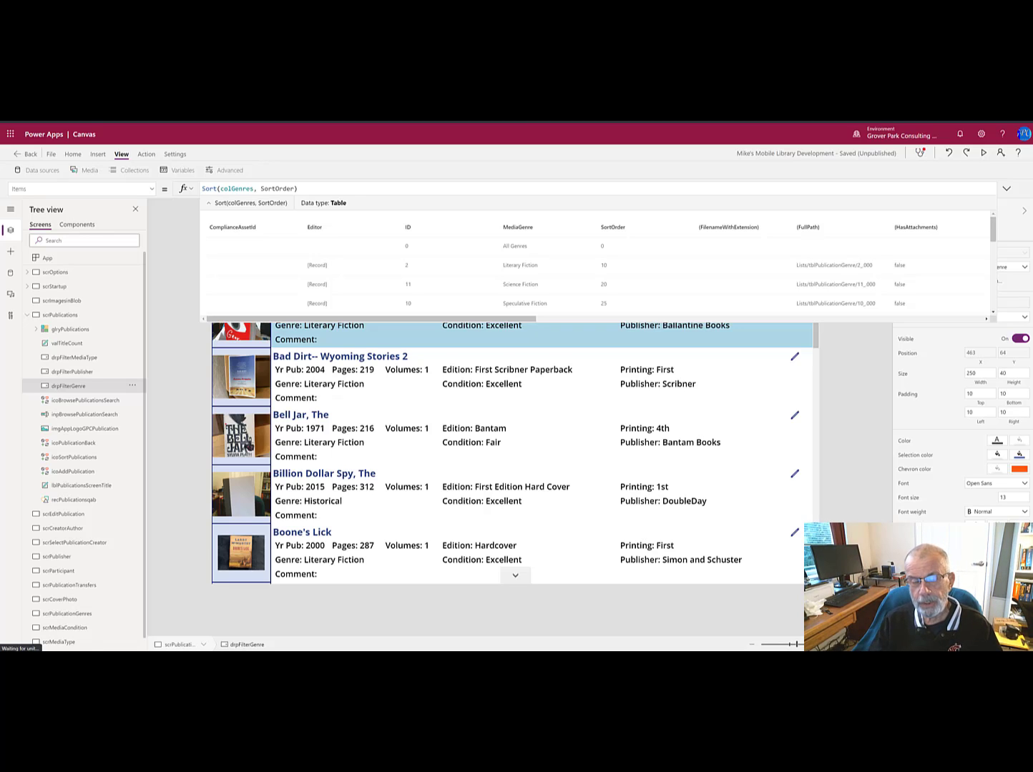
{"action": "left_click", "coordinate": [132, 260]}
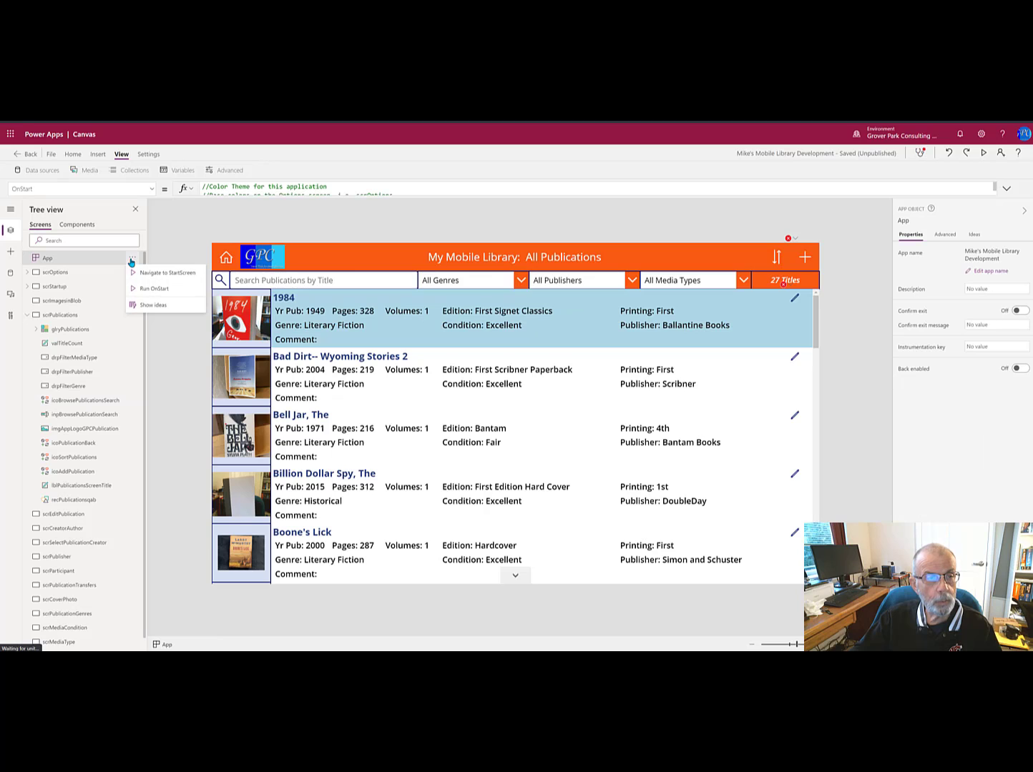
{"action": "left_click", "coordinate": [1005, 190]}
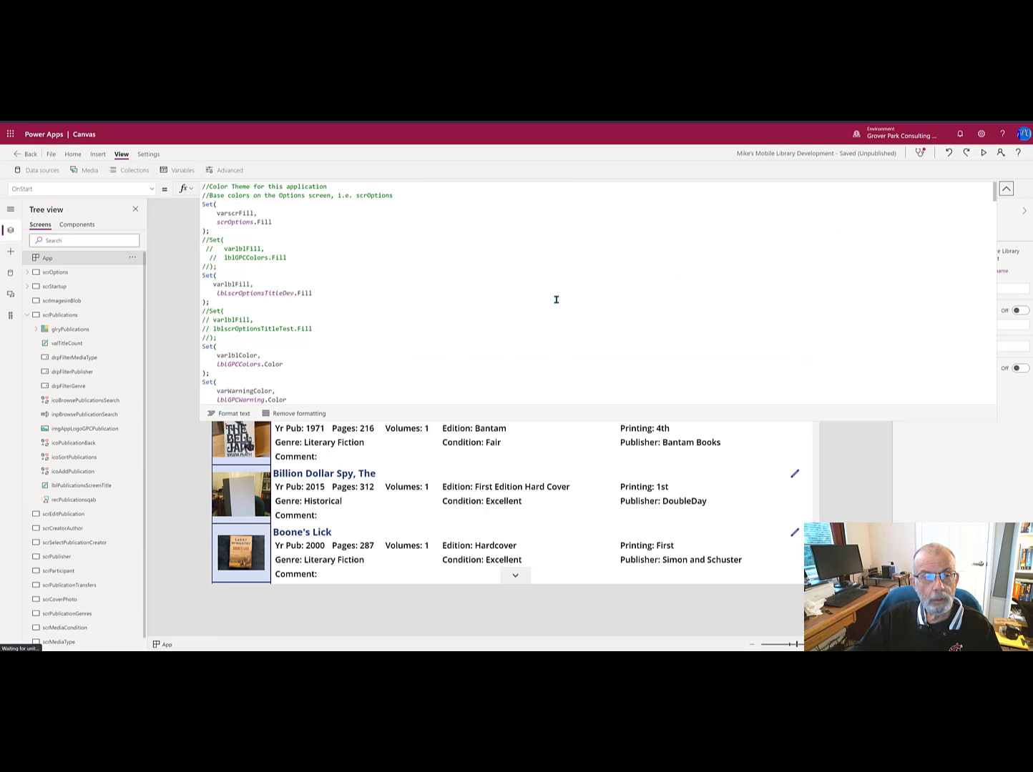
{"action": "scroll", "coordinate": [556, 299], "scroll_direction": "down", "scroll_amount": 8}
{"action": "scroll", "coordinate": [556, 299], "scroll_direction": "down", "scroll_amount": 10}
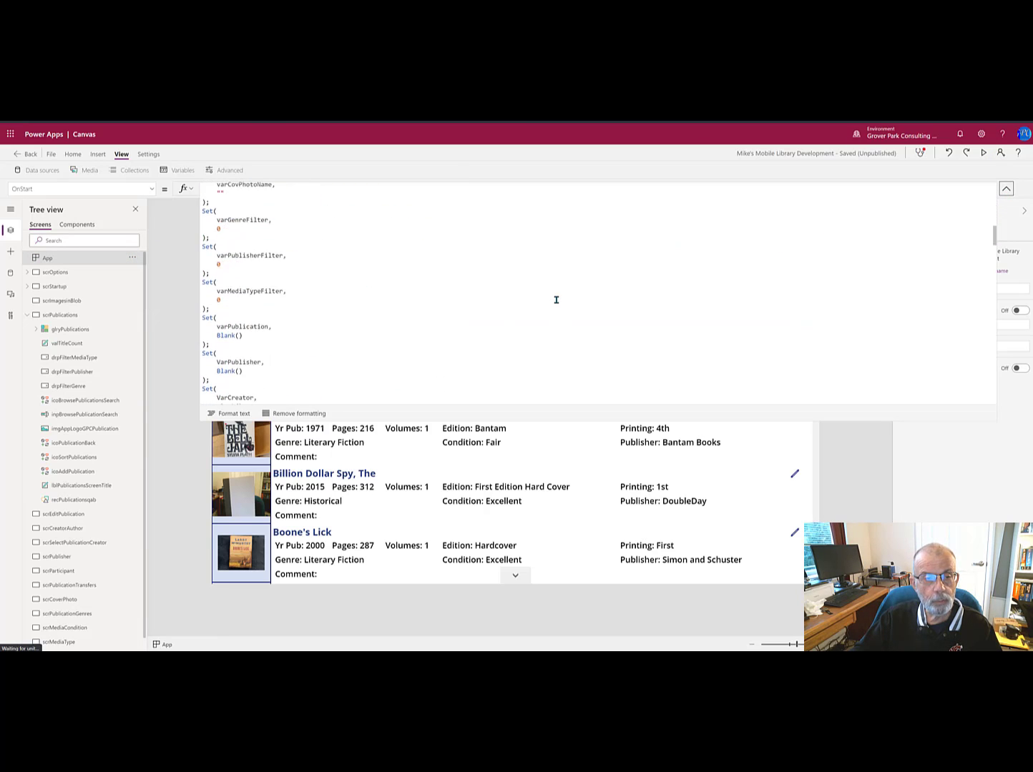
{"action": "scroll", "coordinate": [556, 300], "scroll_direction": "down", "scroll_amount": 5}
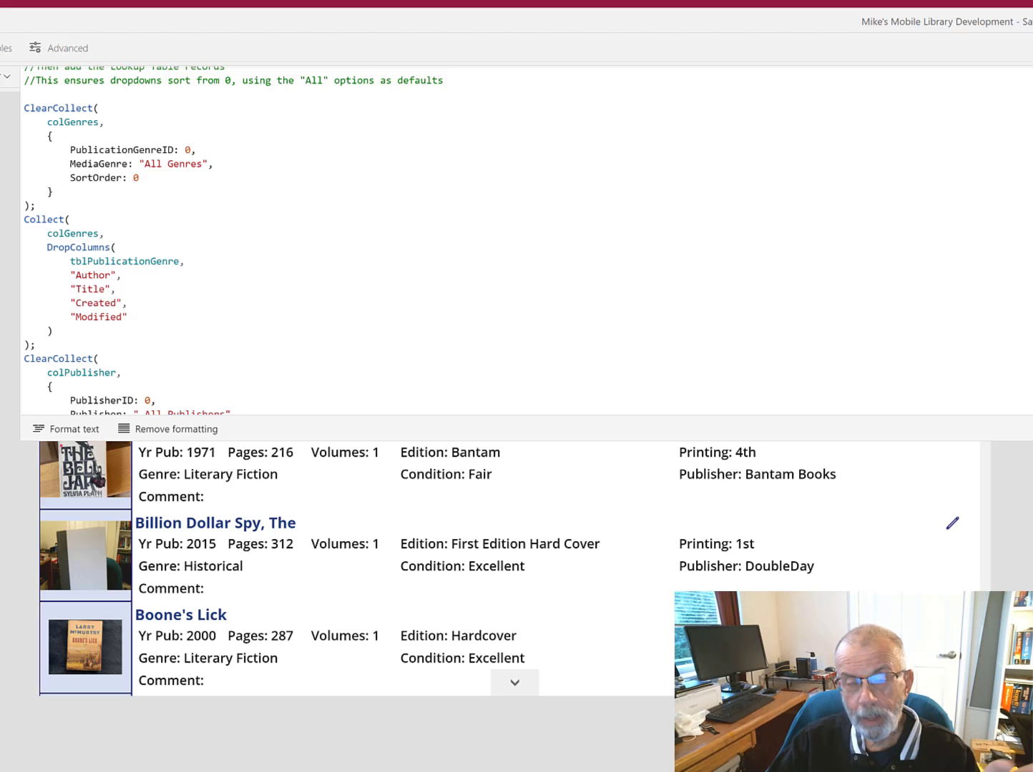
{"action": "left_click", "coordinate": [1030, 77]}
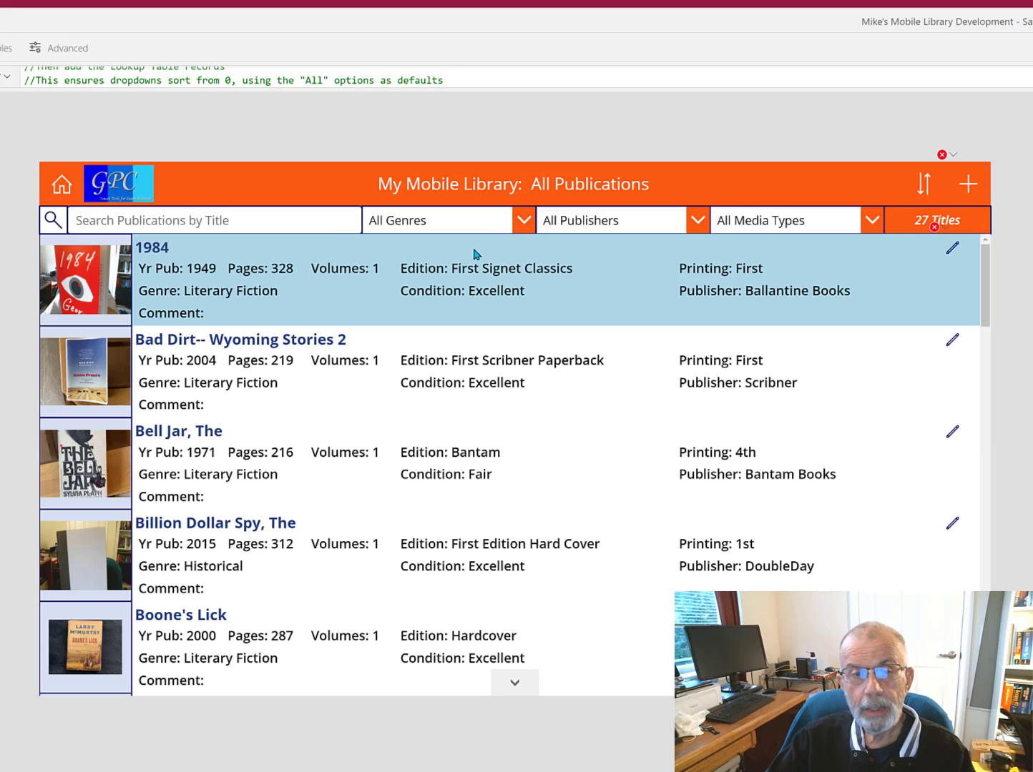
{"action": "left_click", "coordinate": [420, 233]}
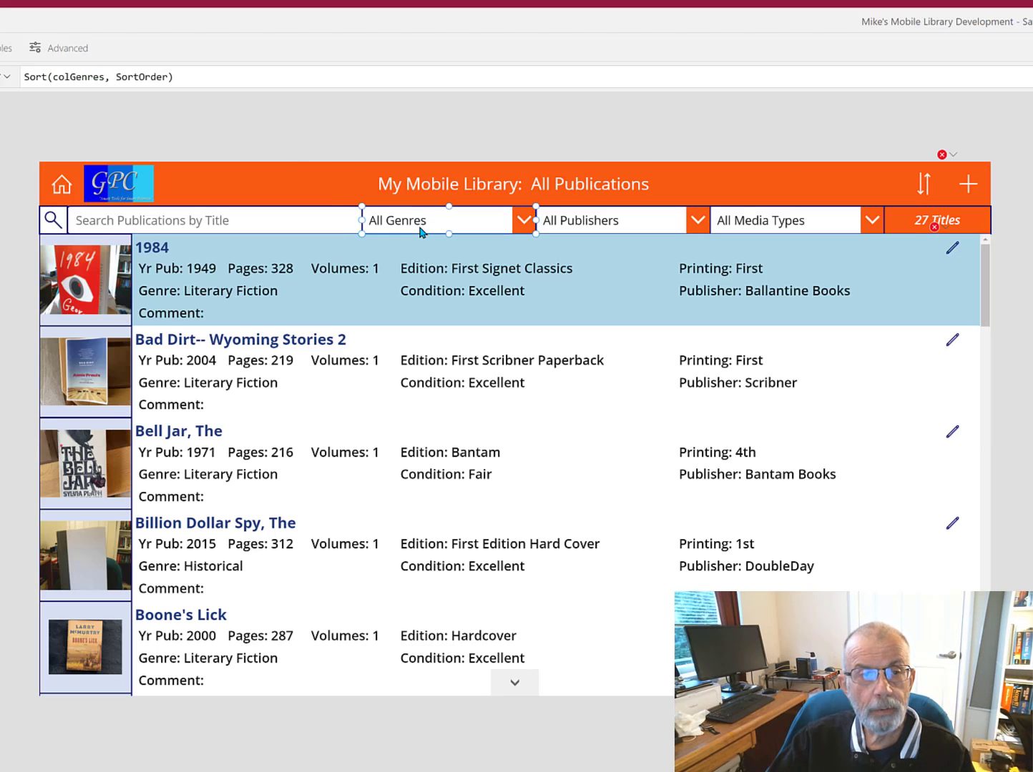
{"action": "double_click", "coordinate": [87, 77]}
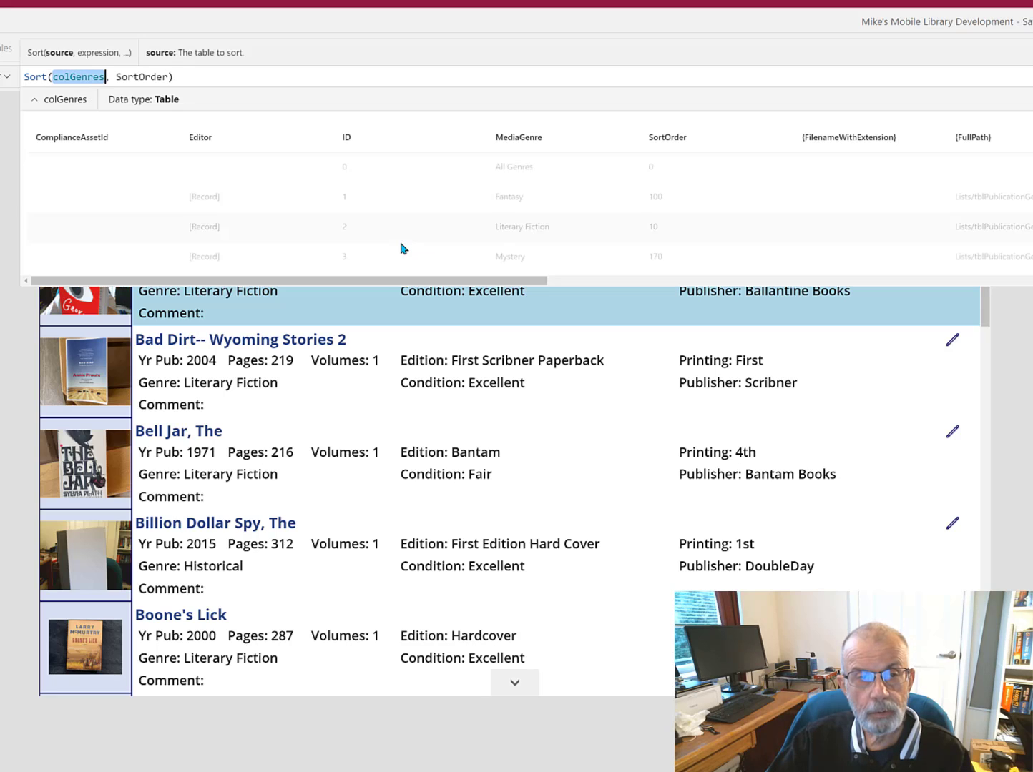